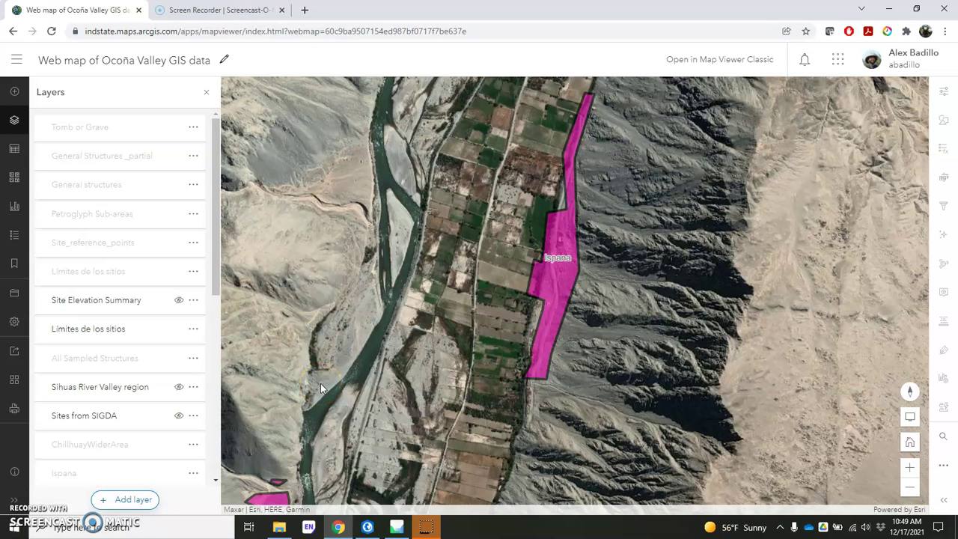
# Pan the map north up the valley past Ispana and centre it on the Callanga polygon.
pyautogui.click(346, 372)
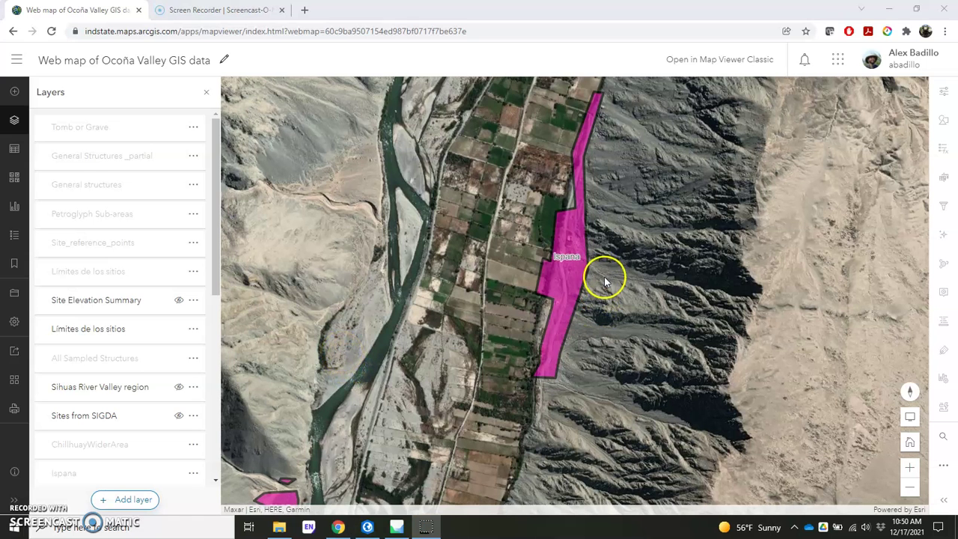
pyautogui.moveTo(604, 276); pyautogui.dragTo(597, 385)
pyautogui.moveTo(607, 217); pyautogui.dragTo(550, 352)
pyautogui.click(543, 247)
pyautogui.moveTo(543, 247); pyautogui.dragTo(516, 346)
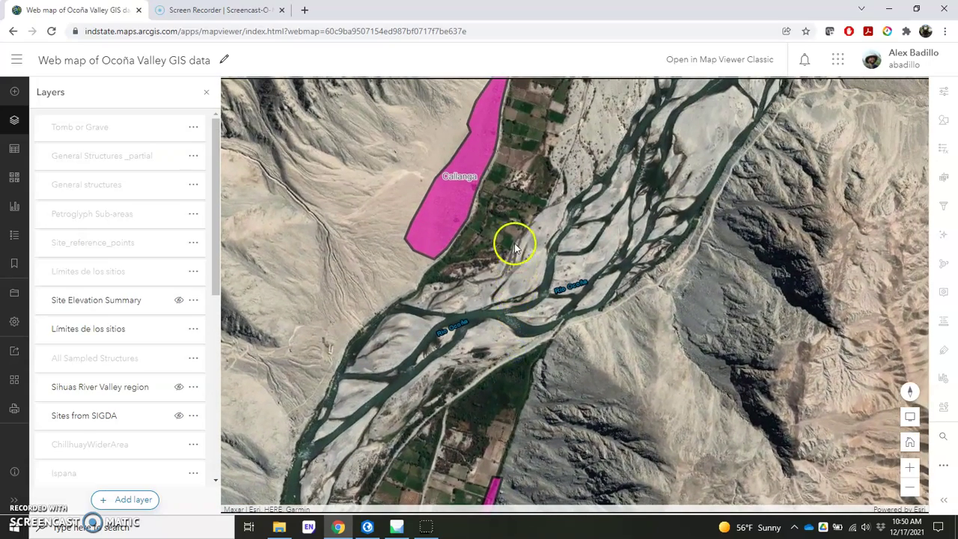
pyautogui.moveTo(514, 242); pyautogui.dragTo(502, 275)
# Zoom in on Callanga's labelled structures and open the General Structures _partial layer properties.
pyautogui.click(475, 261)
pyautogui.click(447, 256)
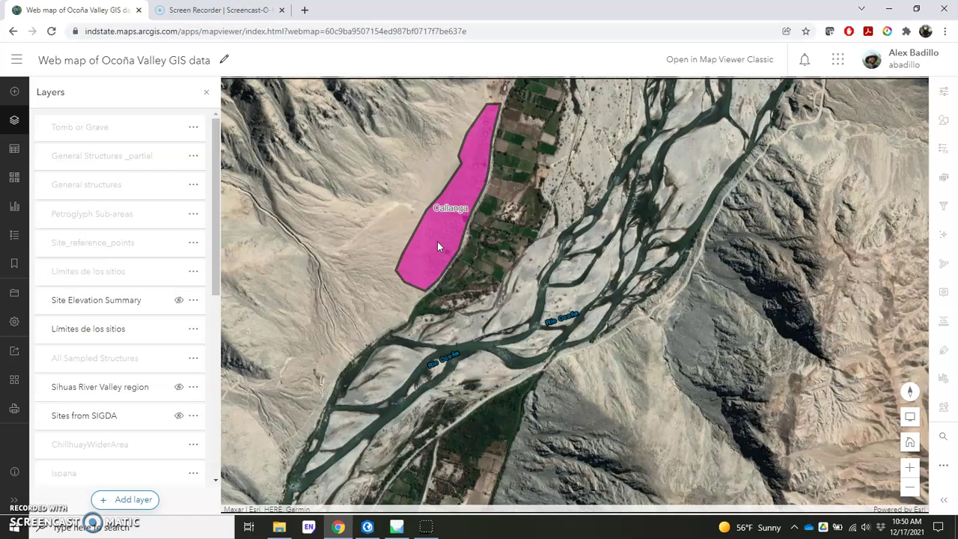
pyautogui.click(457, 261)
pyautogui.click(416, 257)
pyautogui.doubleClick(424, 251)
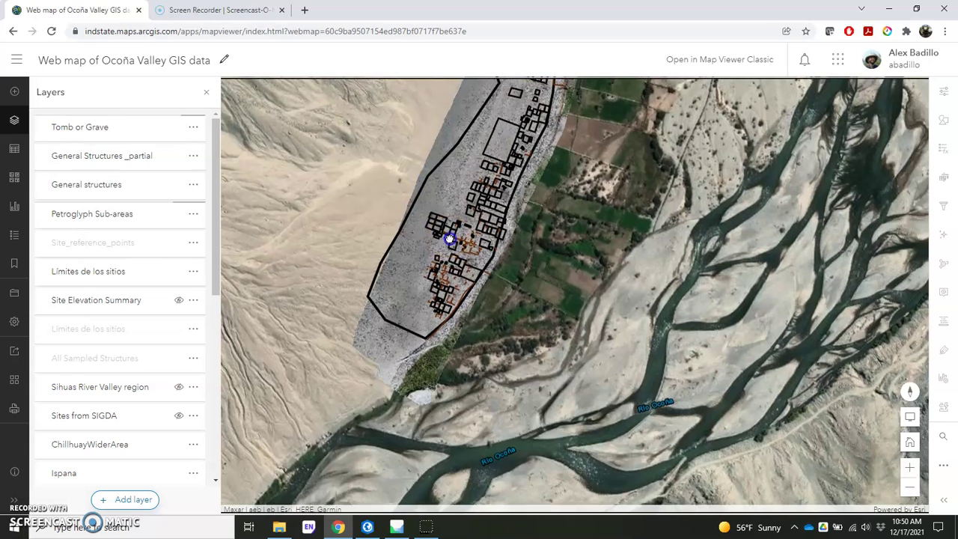
pyautogui.doubleClick(415, 281)
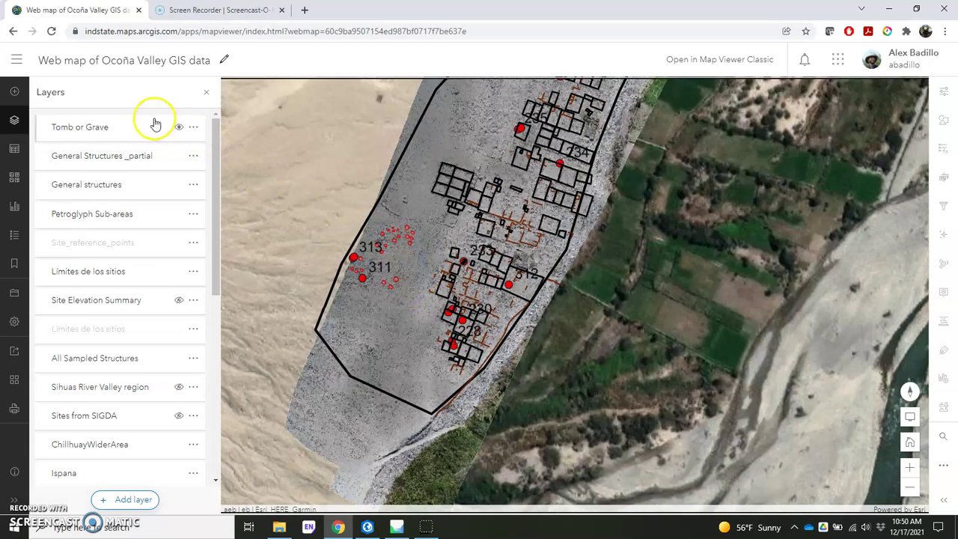
pyautogui.click(178, 127)
# Hide the General Structures _partial and black structure outline layers, then close the properties panel.
pyautogui.click(175, 157)
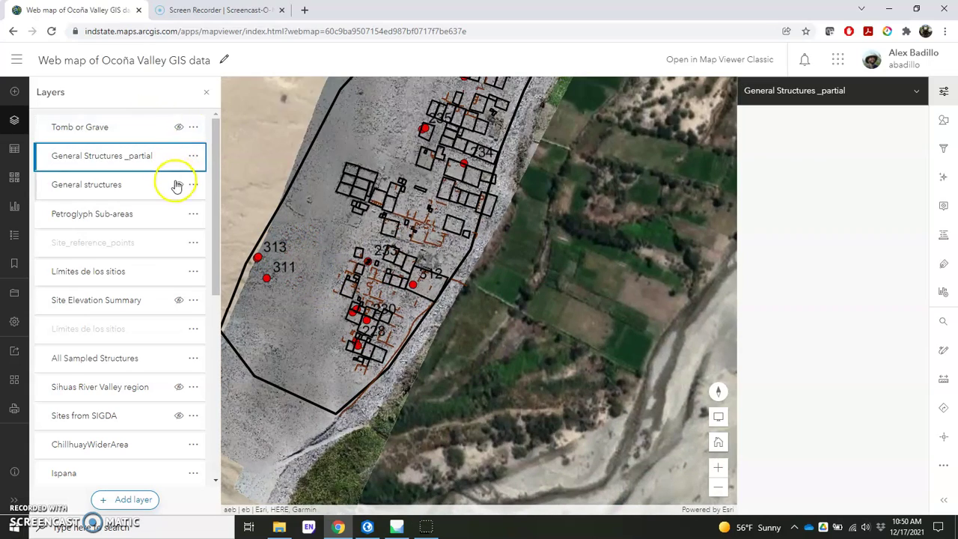
pyautogui.click(176, 186)
pyautogui.click(177, 156)
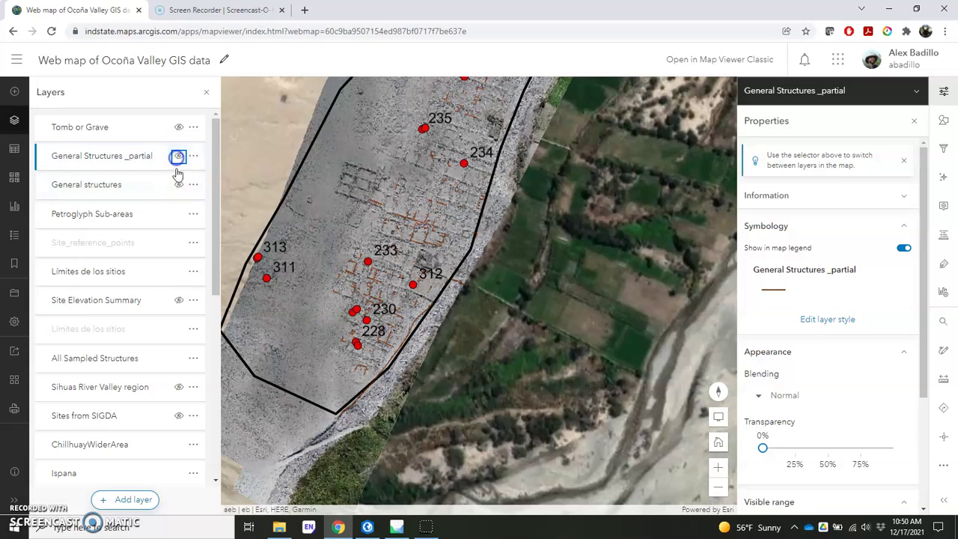
pyautogui.click(944, 91)
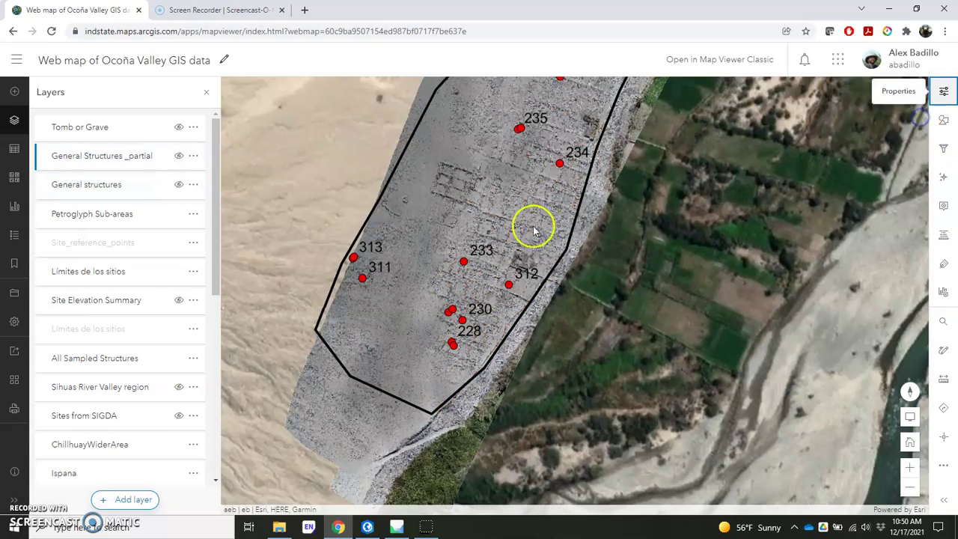
# Zoom into the orthomosaic to inspect the walled structures at Callanga.
pyautogui.doubleClick(438, 260)
pyautogui.scroll(1, 563, 225)
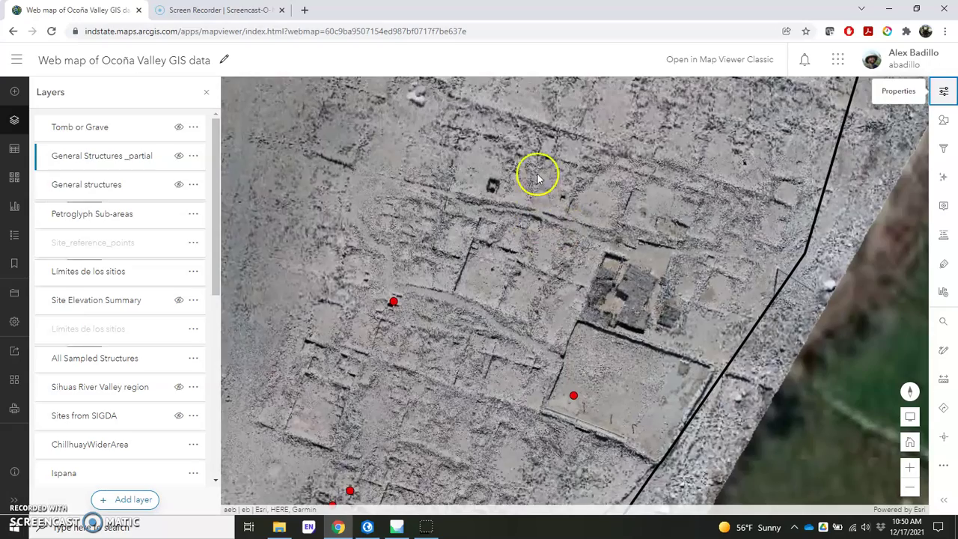
pyautogui.moveTo(534, 171); pyautogui.dragTo(522, 231)
pyautogui.scroll(4, 552, 205)
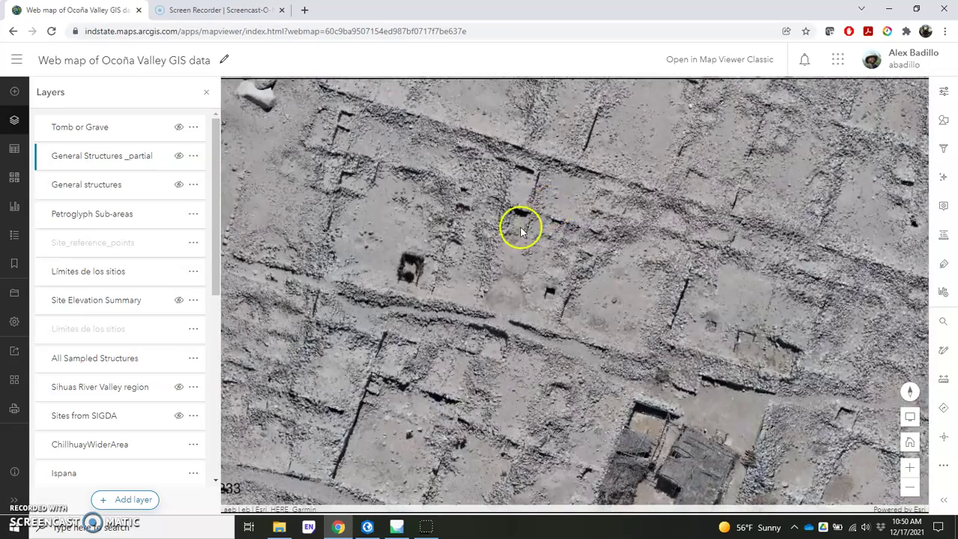
pyautogui.scroll(2, 517, 247)
pyautogui.scroll(1, 407, 217)
pyautogui.scroll(1, 403, 221)
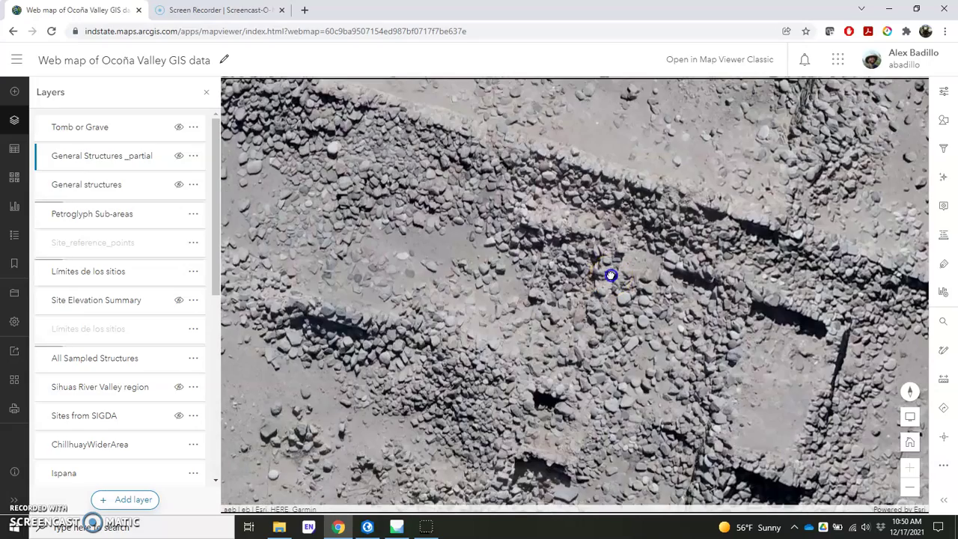
pyautogui.click(528, 294)
pyautogui.scroll(-2, 598, 300)
pyautogui.scroll(-3, 592, 300)
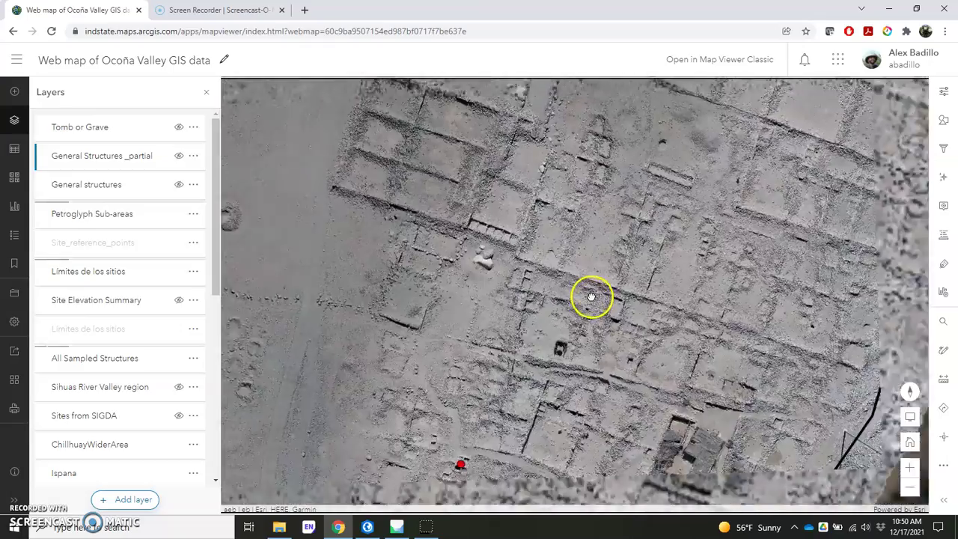
# Pan across the site to the cross-shaped structure, the roofed building with point 312, and points 230–231.
pyautogui.moveTo(597, 272); pyautogui.dragTo(554, 342)
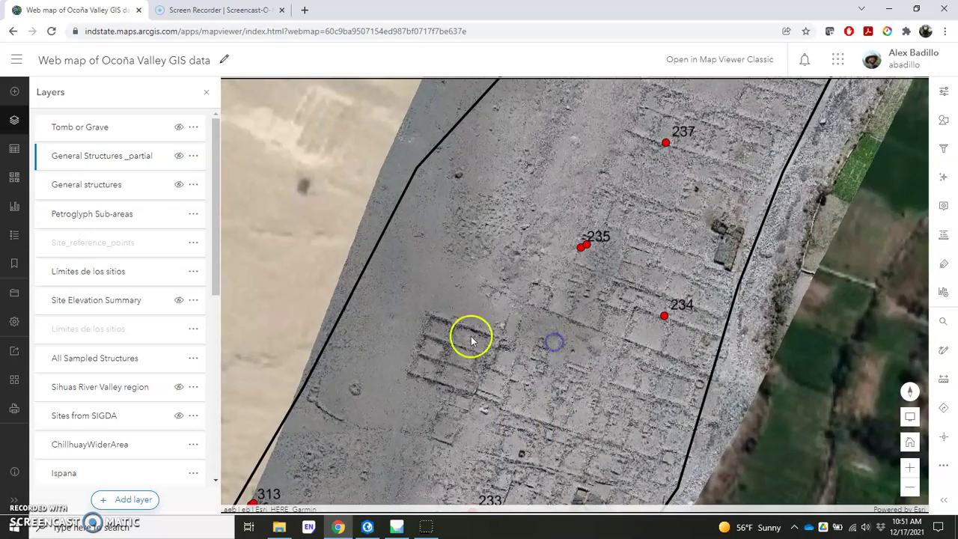
pyautogui.scroll(2, 472, 349)
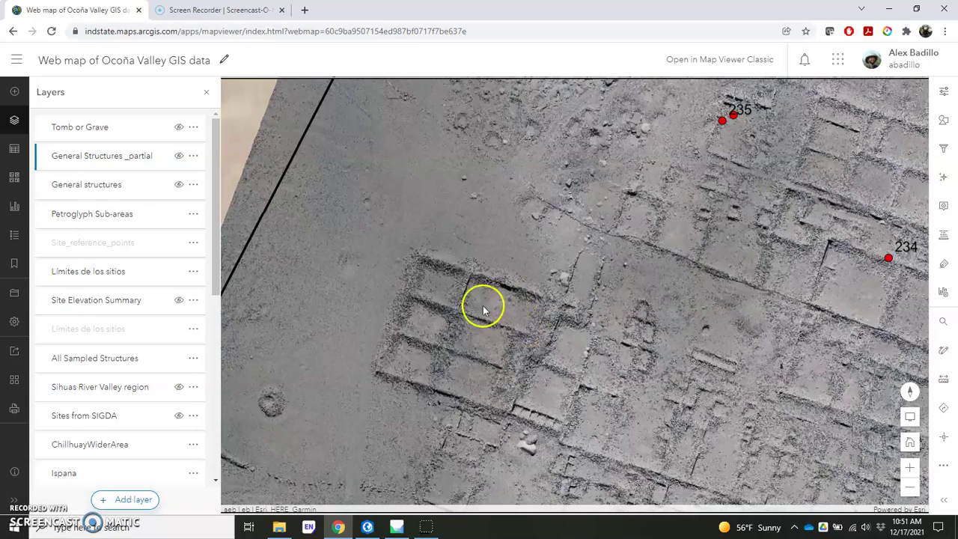
pyautogui.scroll(3, 472, 307)
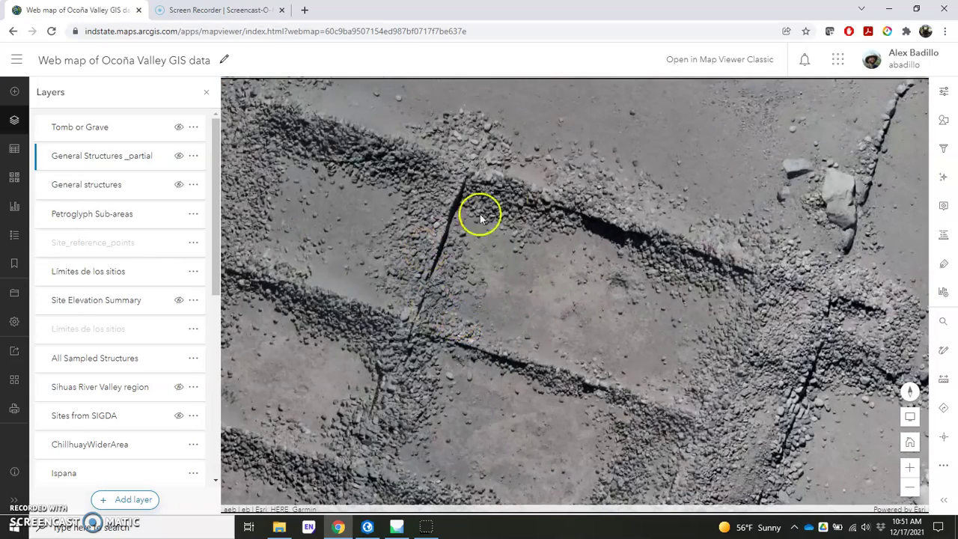
pyautogui.scroll(4, 487, 180)
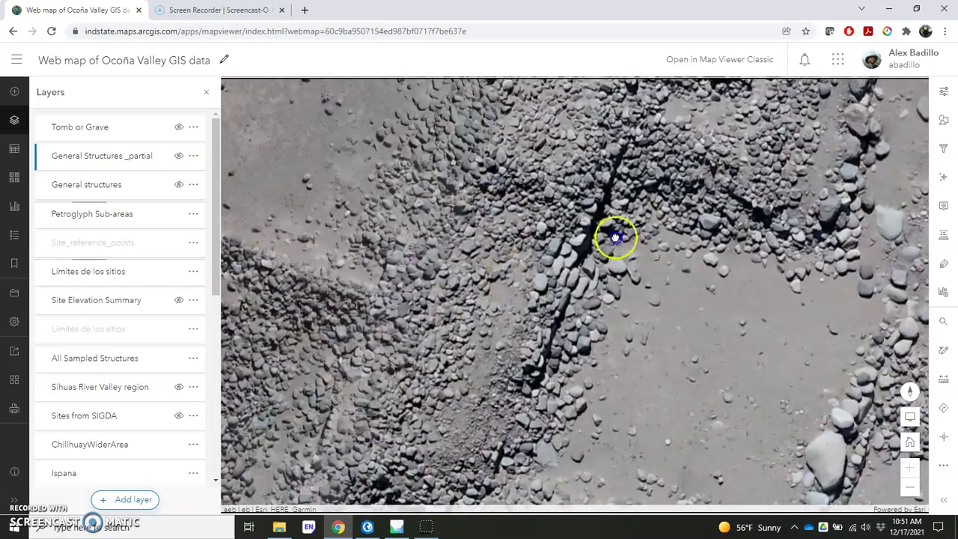
pyautogui.scroll(-4, 721, 404)
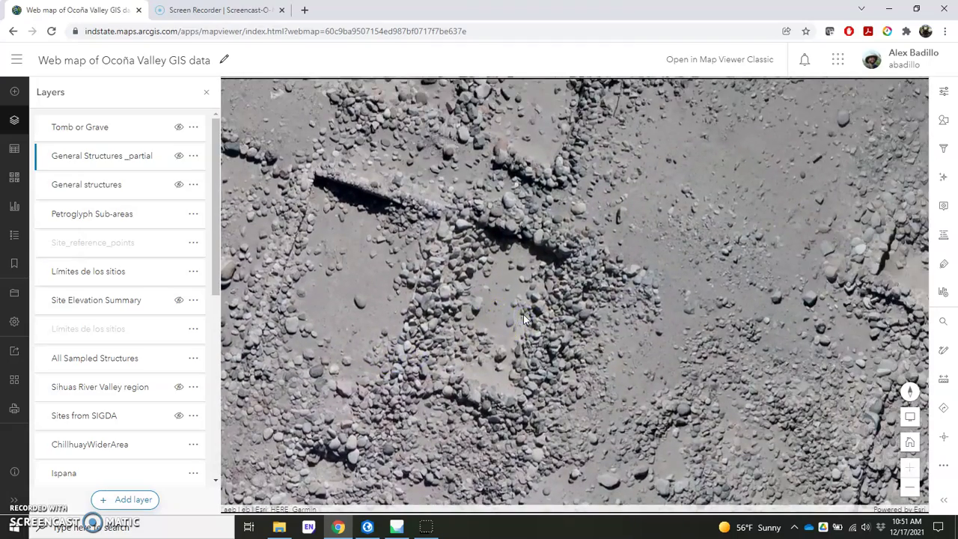
pyautogui.moveTo(584, 322); pyautogui.dragTo(535, 250)
pyautogui.moveTo(527, 337); pyautogui.dragTo(672, 215)
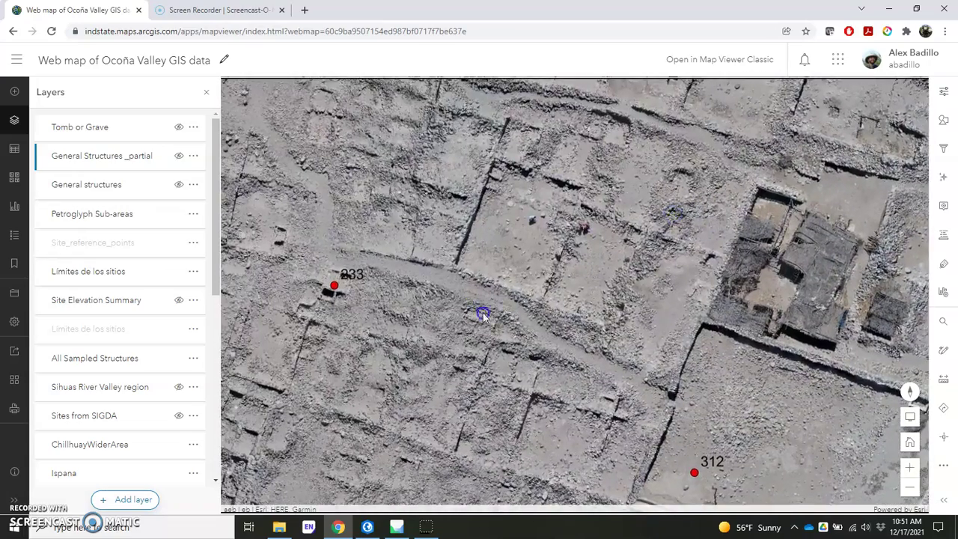
pyautogui.moveTo(486, 298); pyautogui.dragTo(494, 267)
pyautogui.scroll(-1, 494, 268)
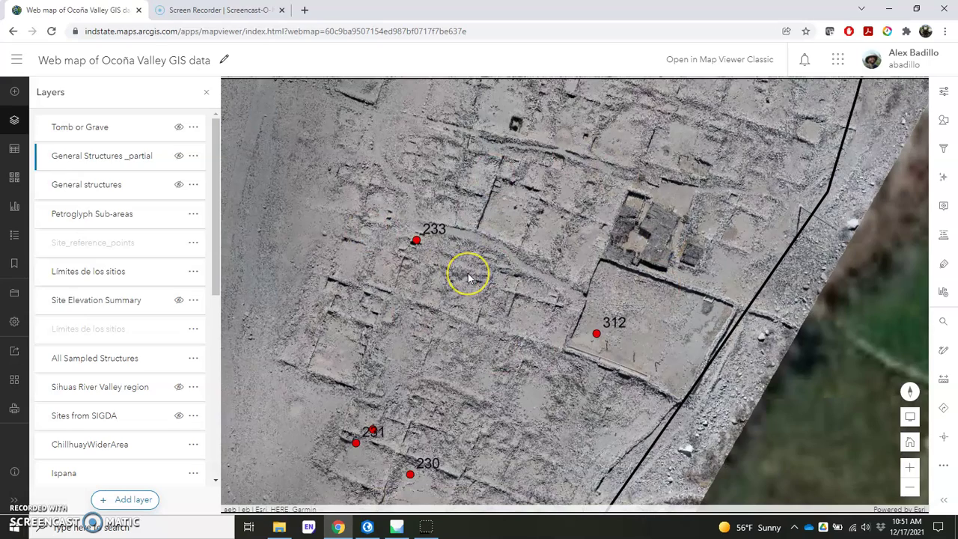
pyautogui.scroll(-1, 468, 279)
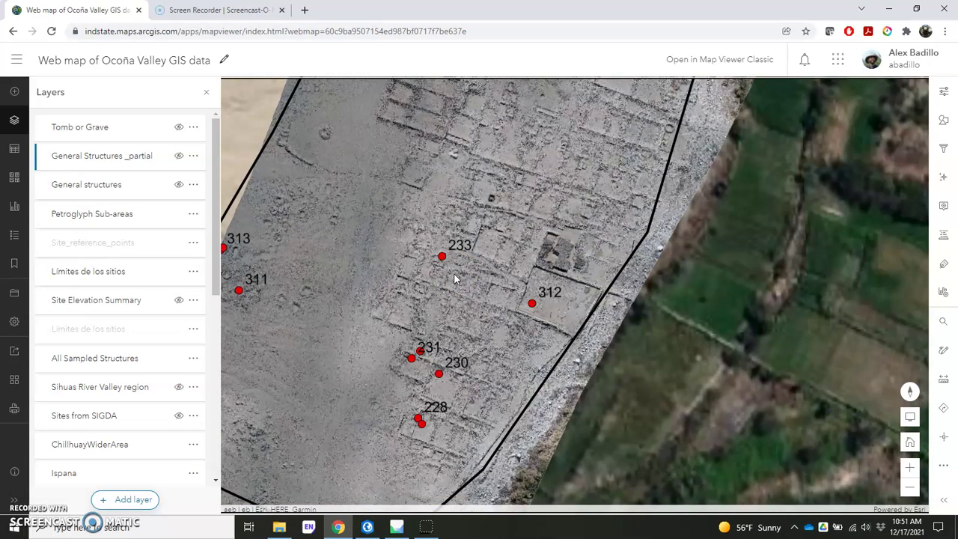
pyautogui.click(397, 528)
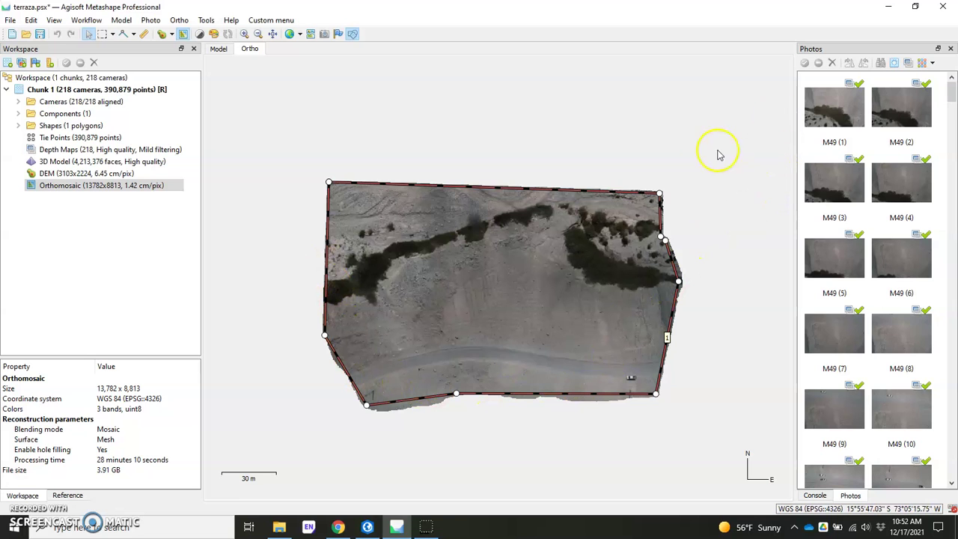
pyautogui.click(886, 8)
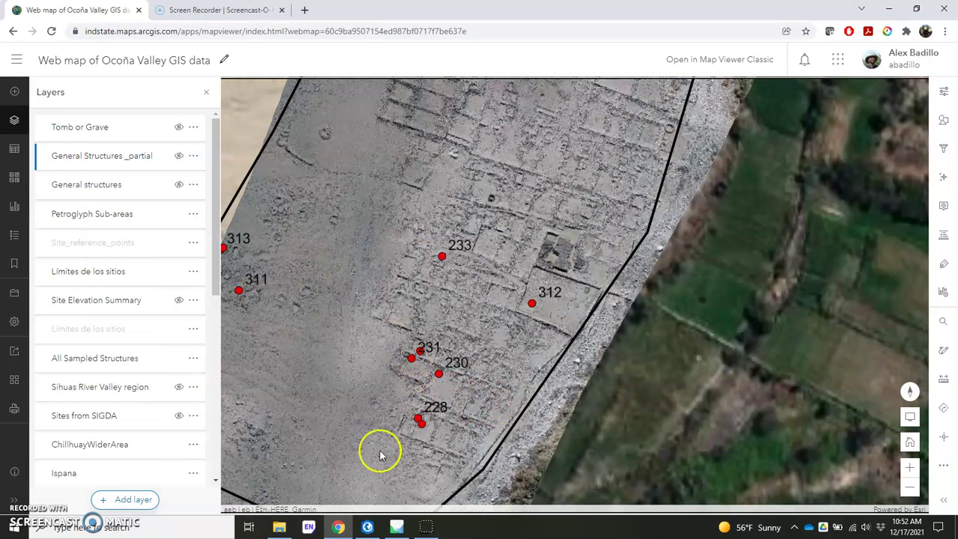
# Switch to the empty ArcGIS Pro project and show its Catalog with Folders selected.
pyautogui.click(373, 531)
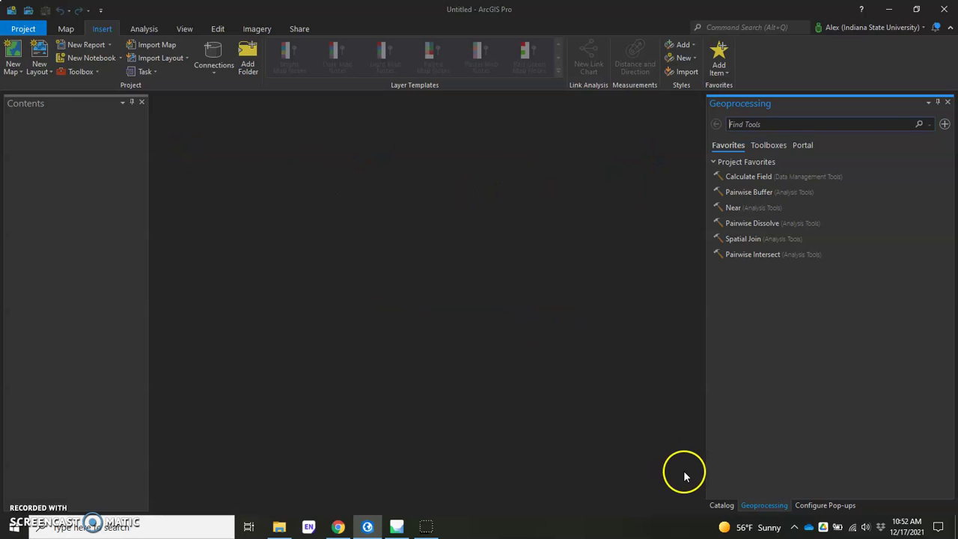
pyautogui.click(722, 506)
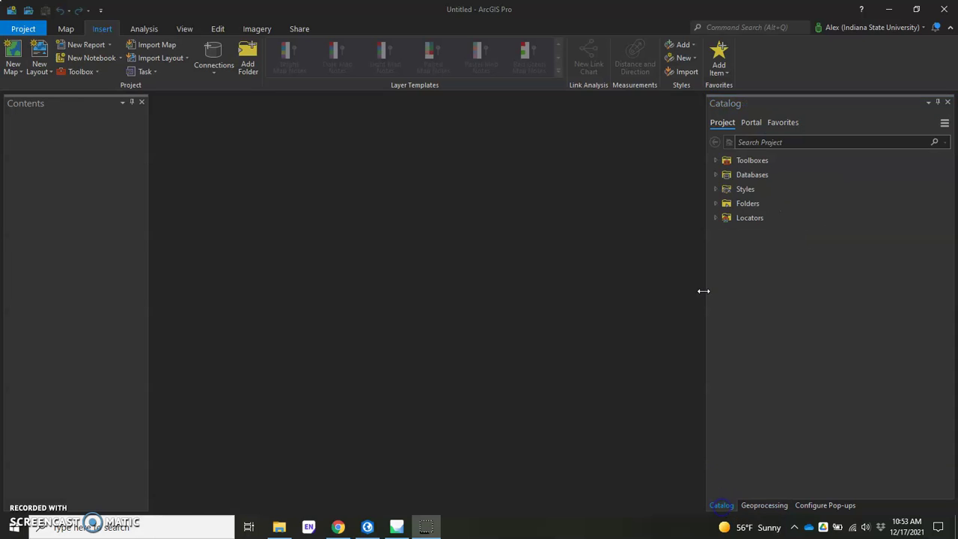
pyautogui.click(742, 206)
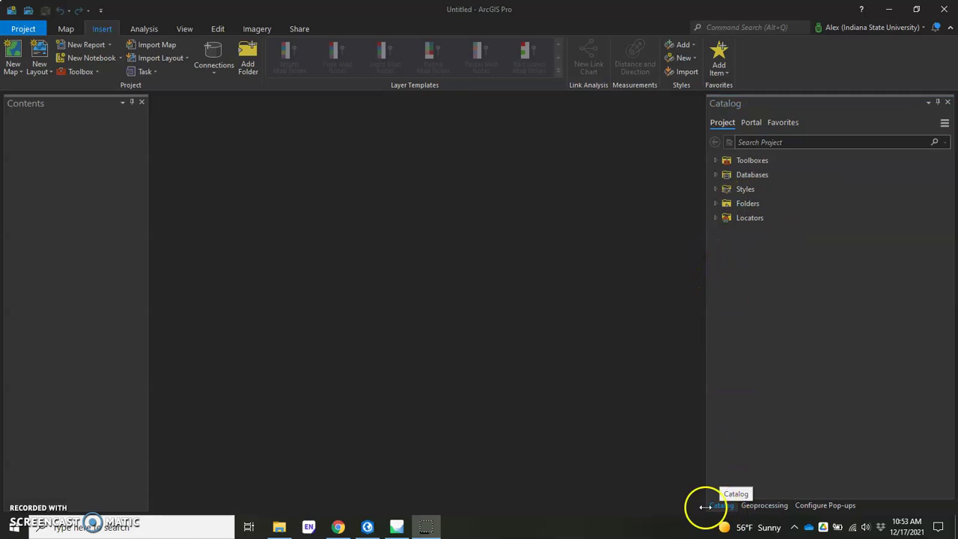
pyautogui.click(185, 30)
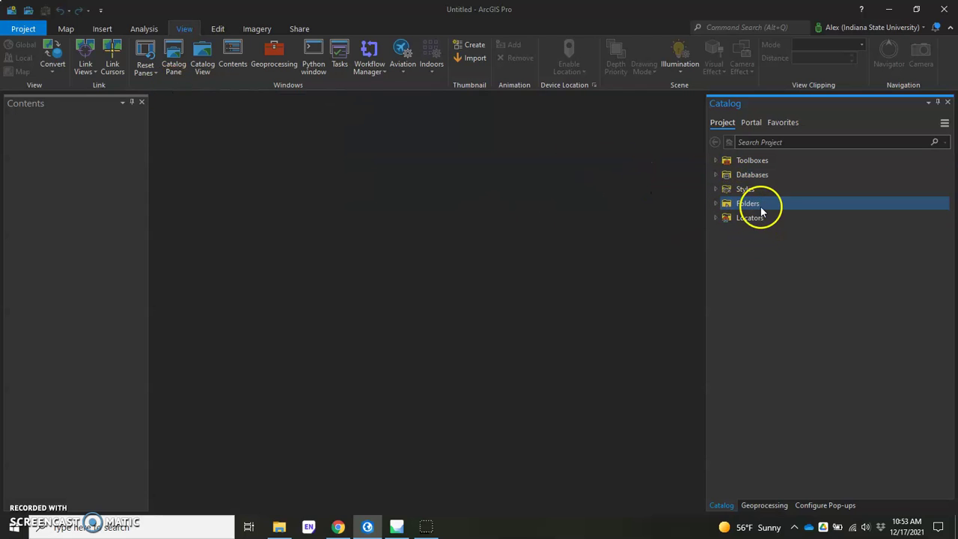
# Add a folder connection to Sites on the CR-2TB-2 (E:) drive and expand Folders.
pyautogui.rightClick(760, 205)
pyautogui.click(786, 210)
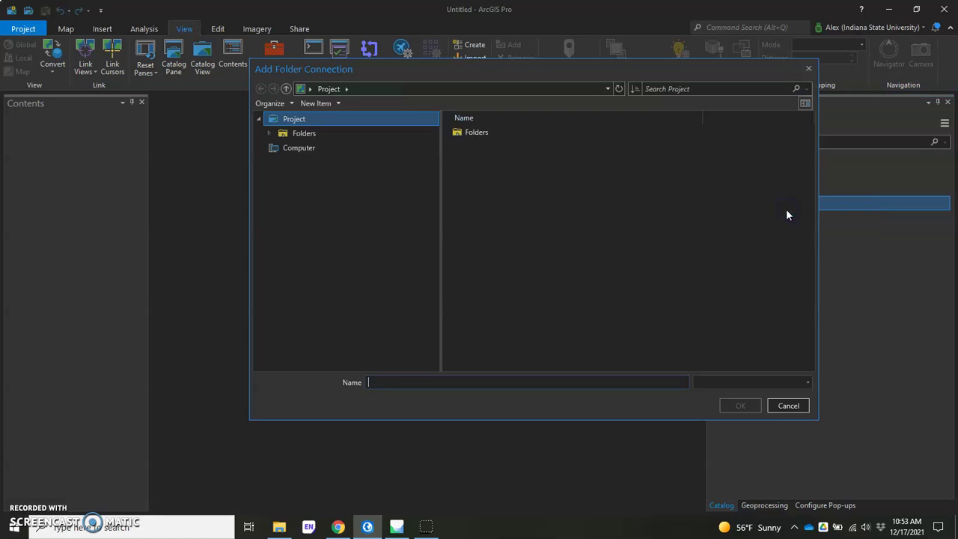
pyautogui.click(397, 150)
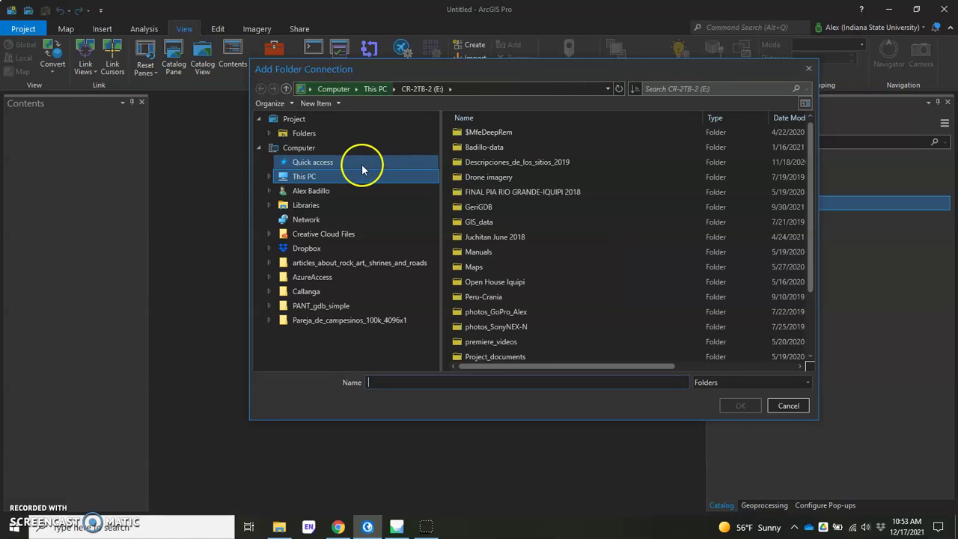
pyautogui.click(315, 178)
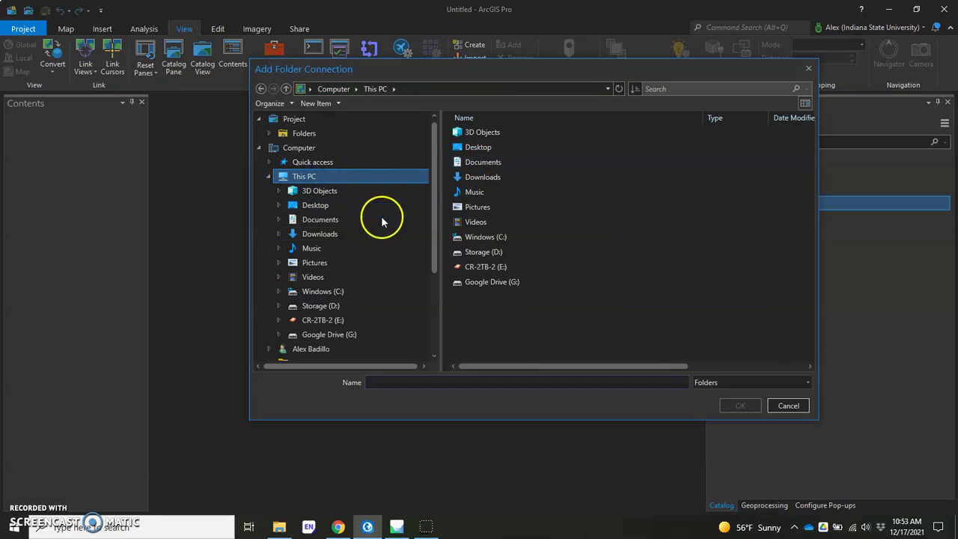
pyautogui.click(479, 267)
pyautogui.doubleClick(479, 267)
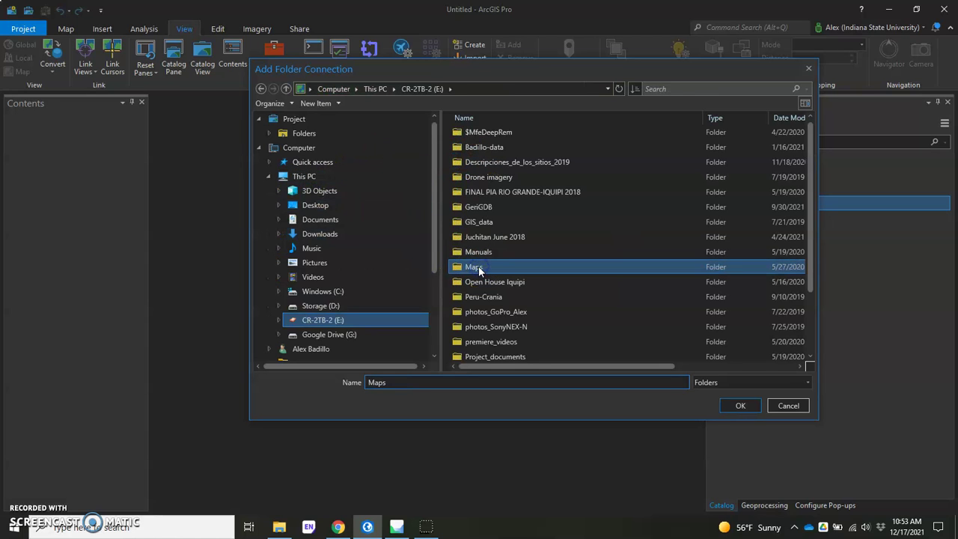
pyautogui.scroll(-2, 494, 333)
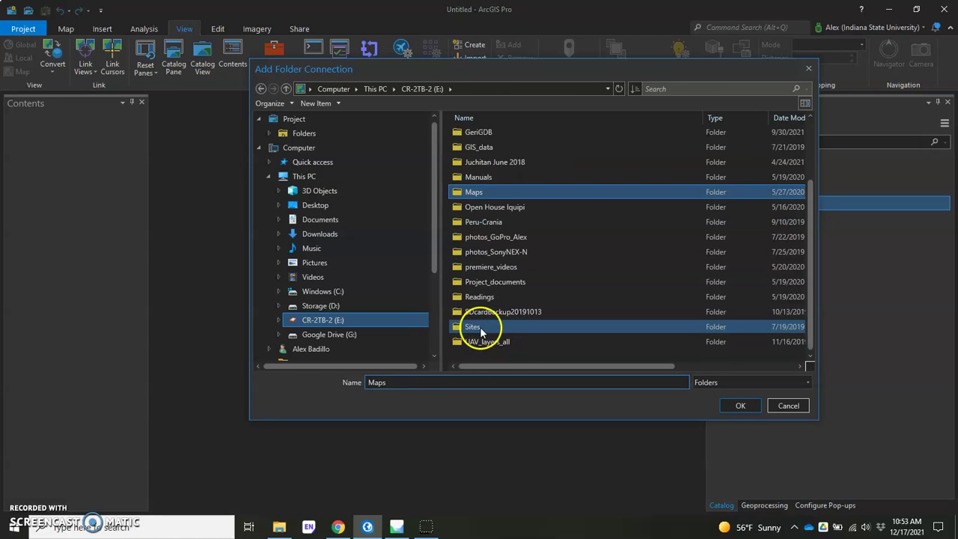
pyautogui.click(475, 329)
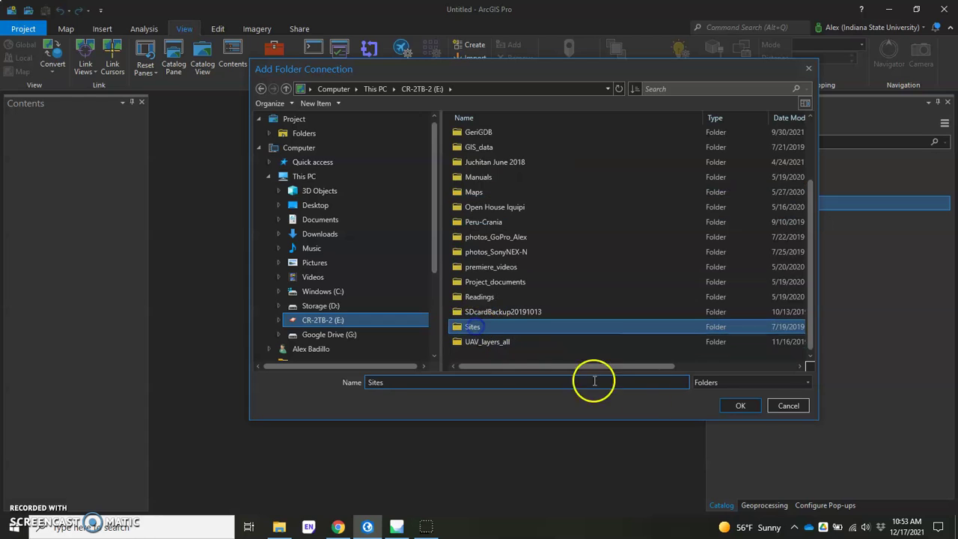
pyautogui.click(750, 405)
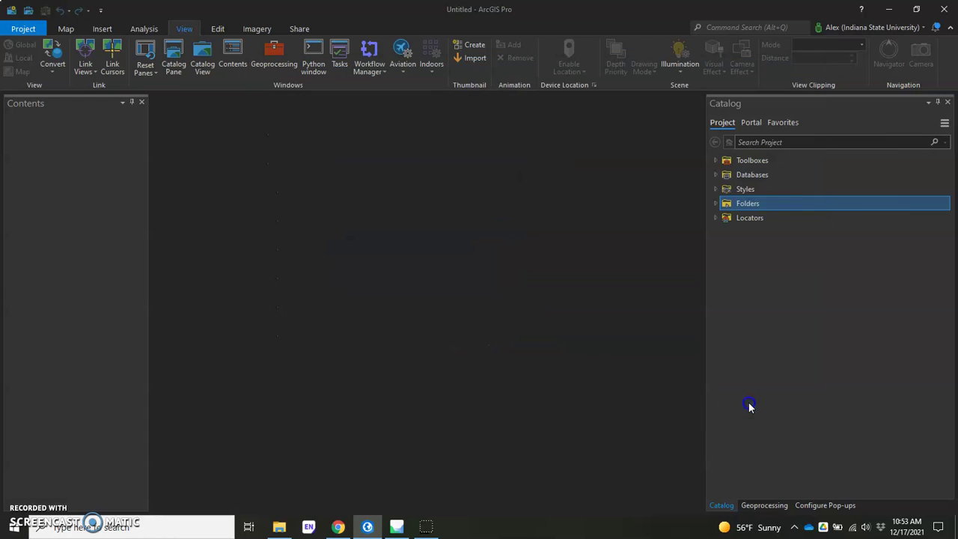
pyautogui.click(716, 203)
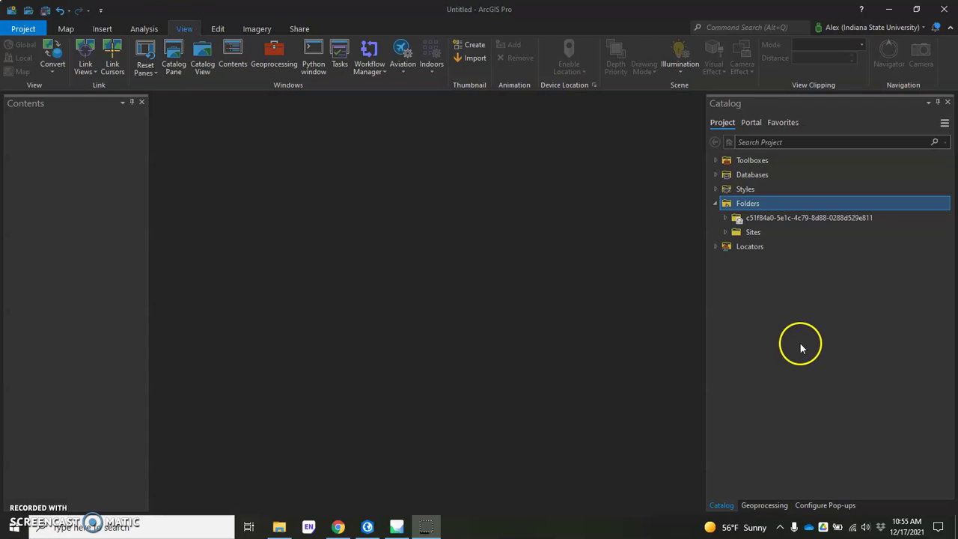
# Search the geoprocessing tools for 'manag' and open Manage Tile Cache.
pyautogui.click(764, 506)
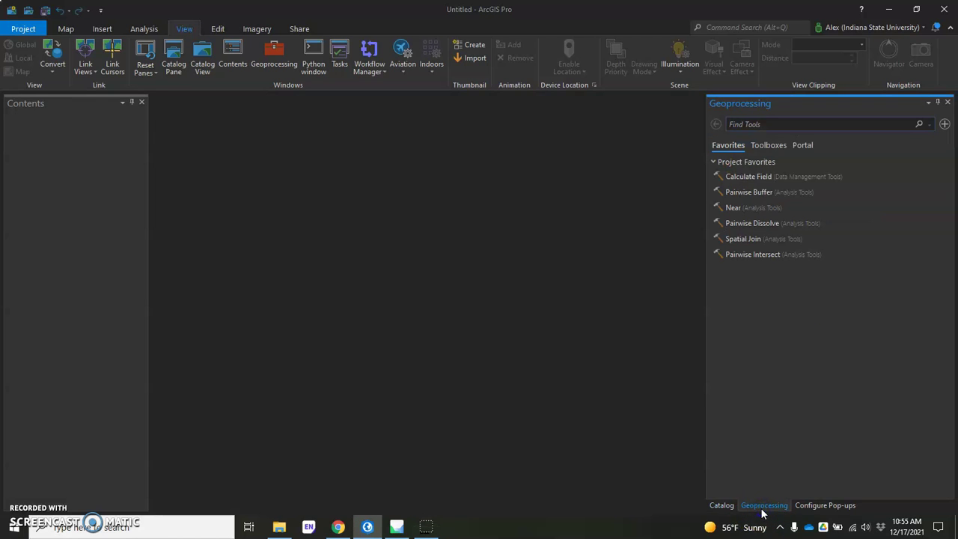
pyautogui.click(145, 29)
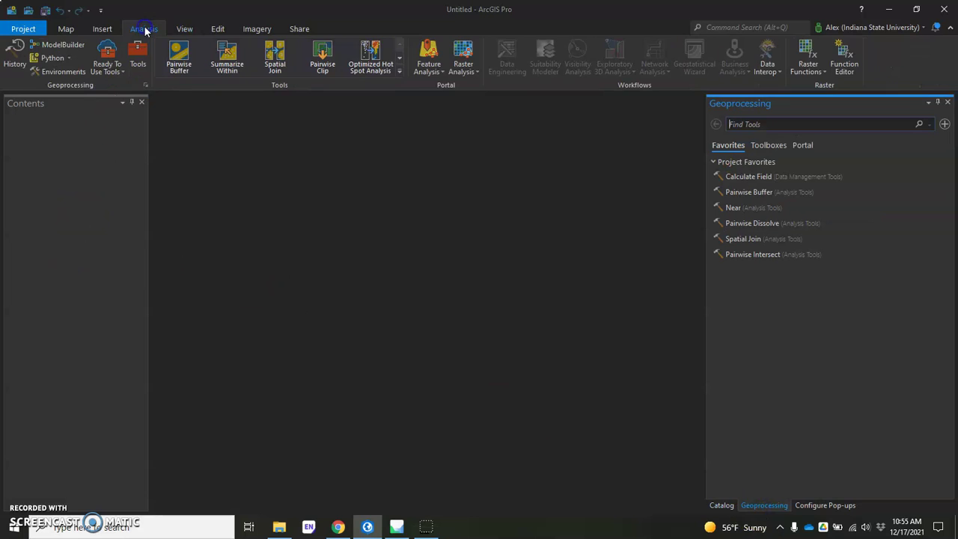
pyautogui.click(138, 67)
pyautogui.write('manag')
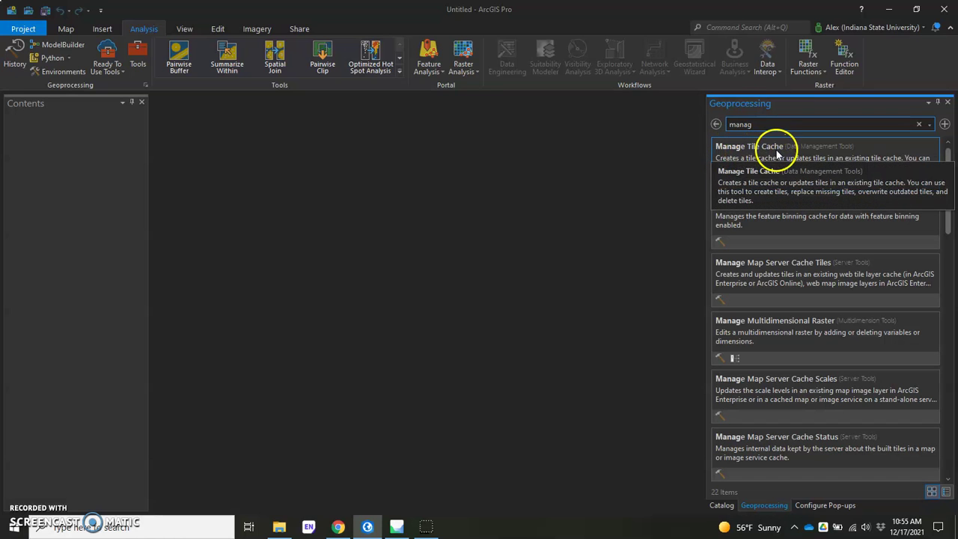
pyautogui.click(733, 152)
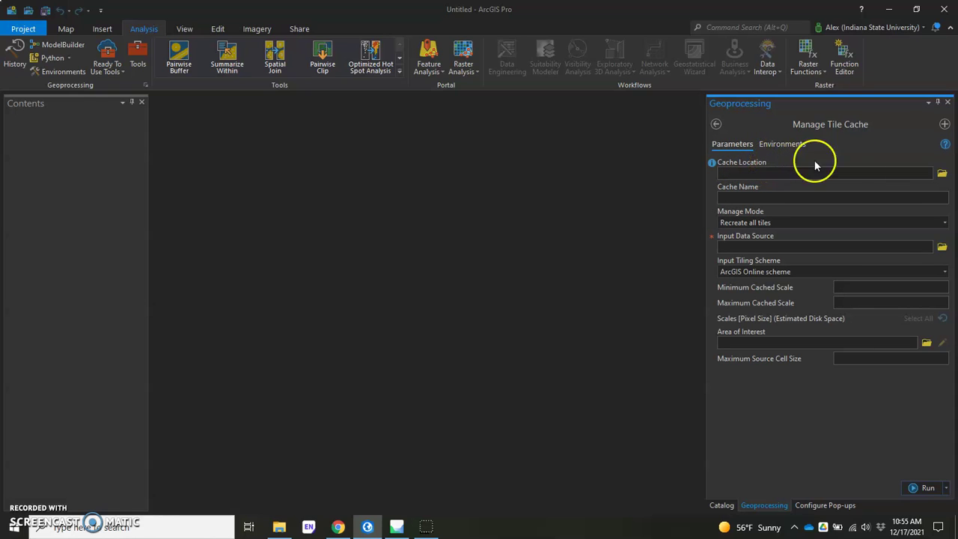
# Set the cache location to E:\GIS_data\GIS_project_Corral Redondo\Tile_making\Quebrada San Pedro\West.
pyautogui.click(942, 173)
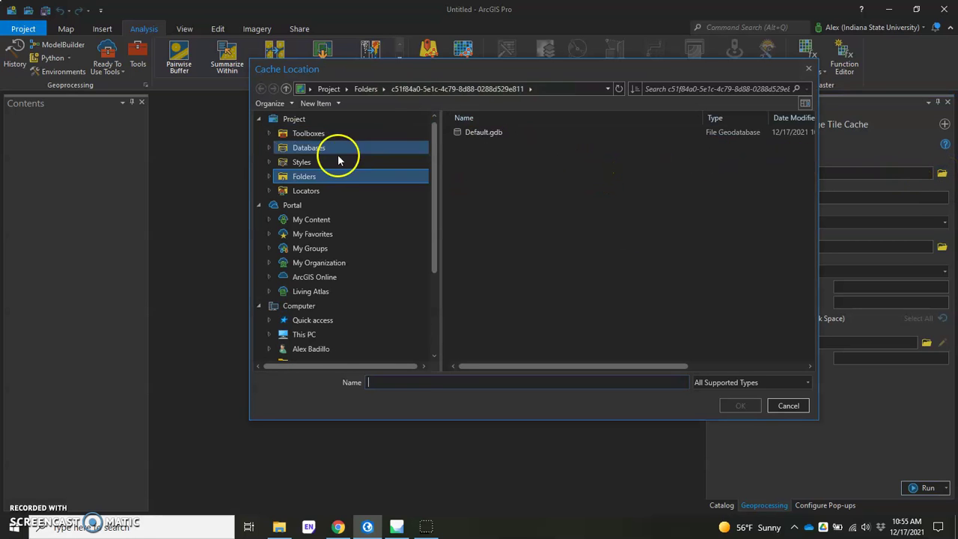
pyautogui.moveTo(433, 239); pyautogui.dragTo(436, 295)
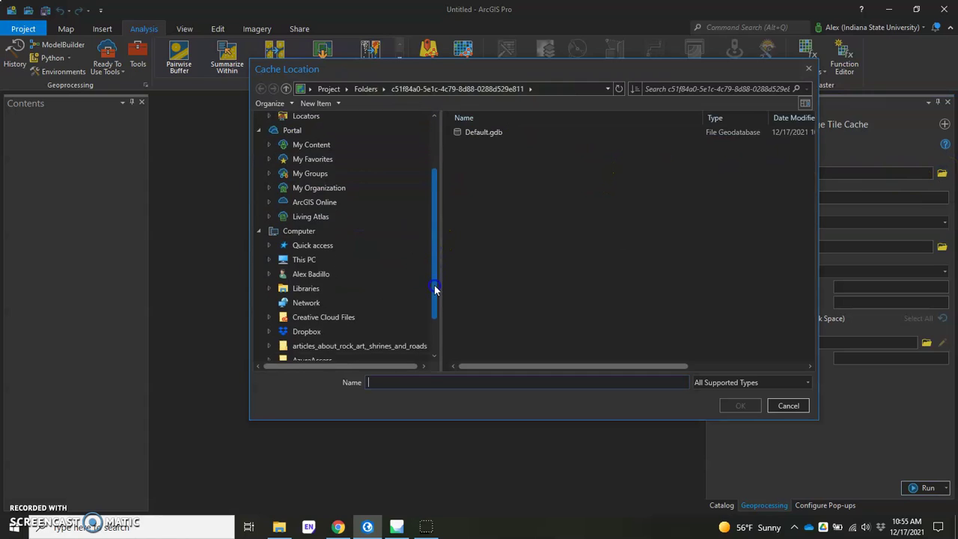
pyautogui.click(311, 233)
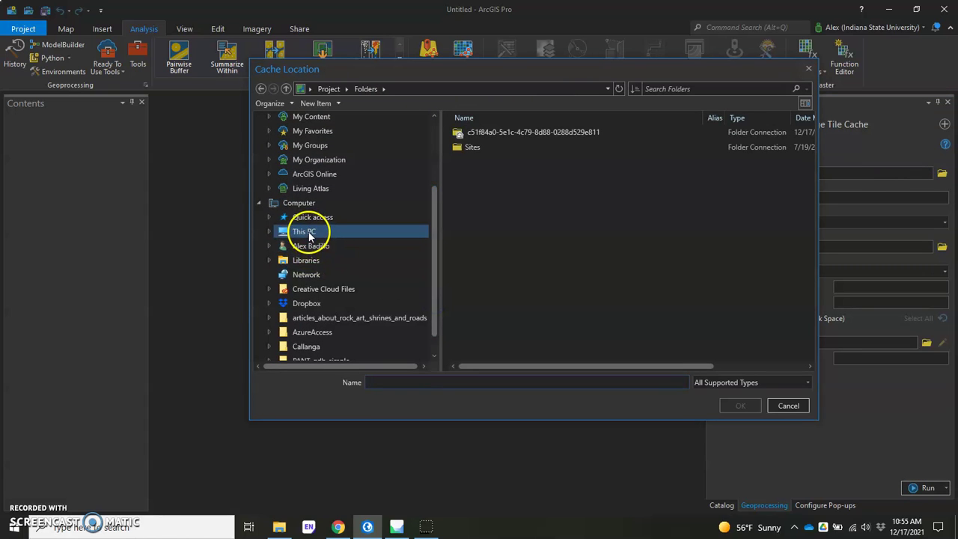
pyautogui.click(482, 268)
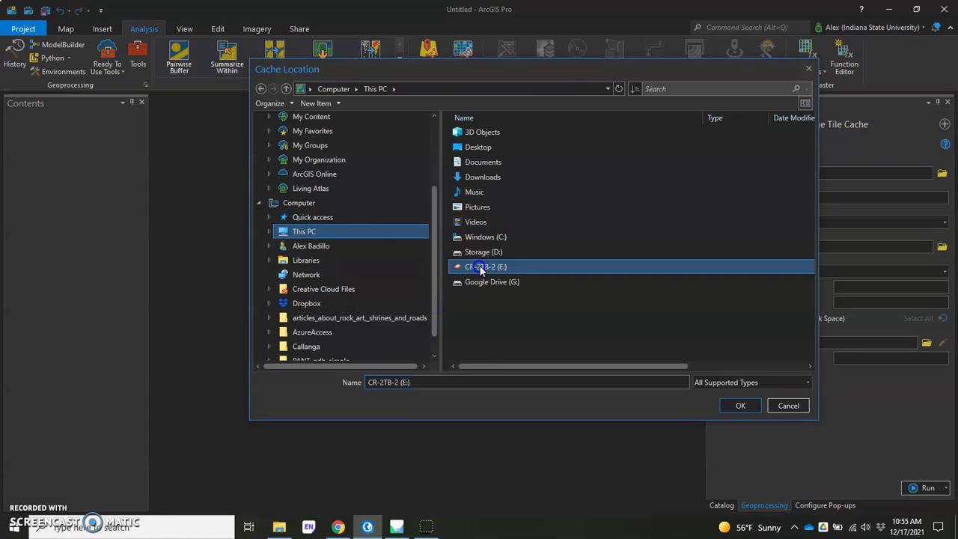
pyautogui.doubleClick(481, 268)
pyautogui.doubleClick(487, 221)
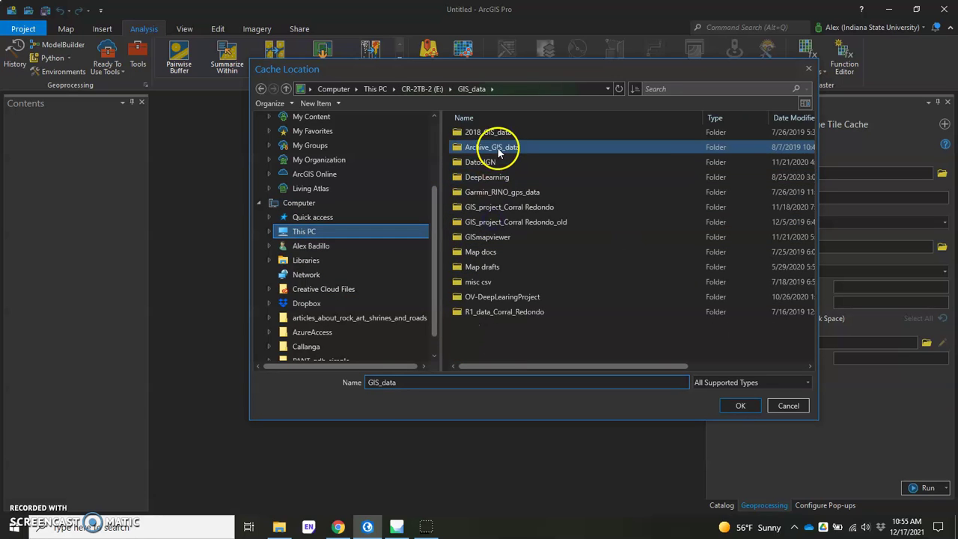
pyautogui.doubleClick(499, 207)
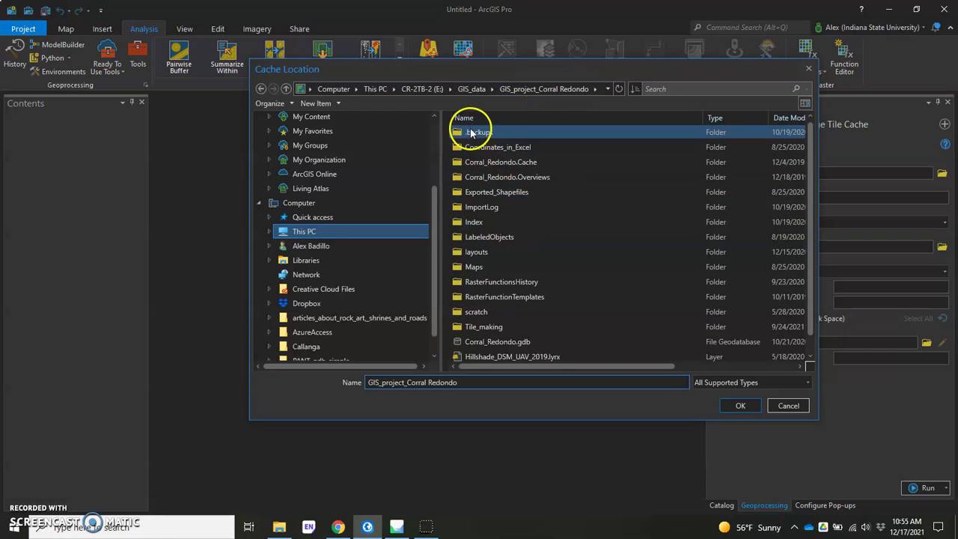
pyautogui.doubleClick(525, 330)
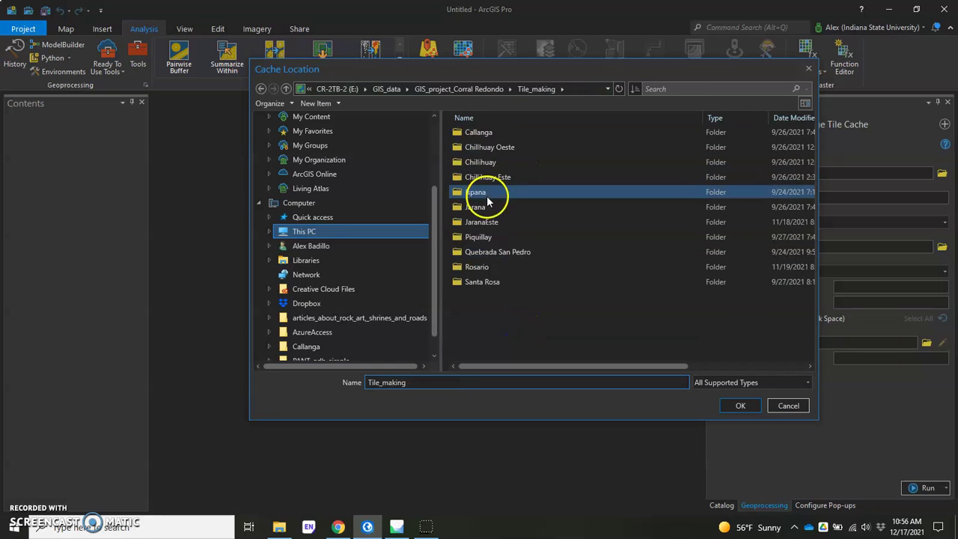
pyautogui.doubleClick(494, 252)
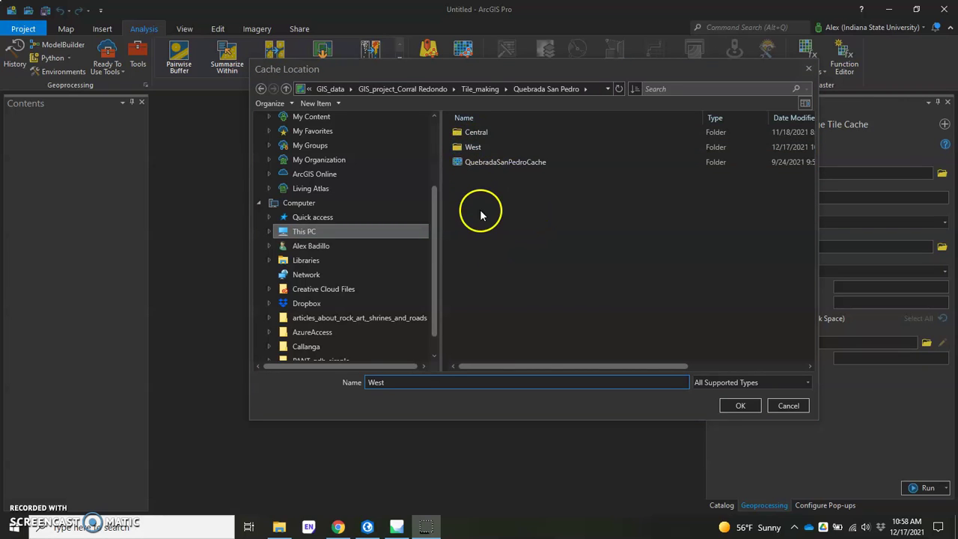
pyautogui.click(473, 148)
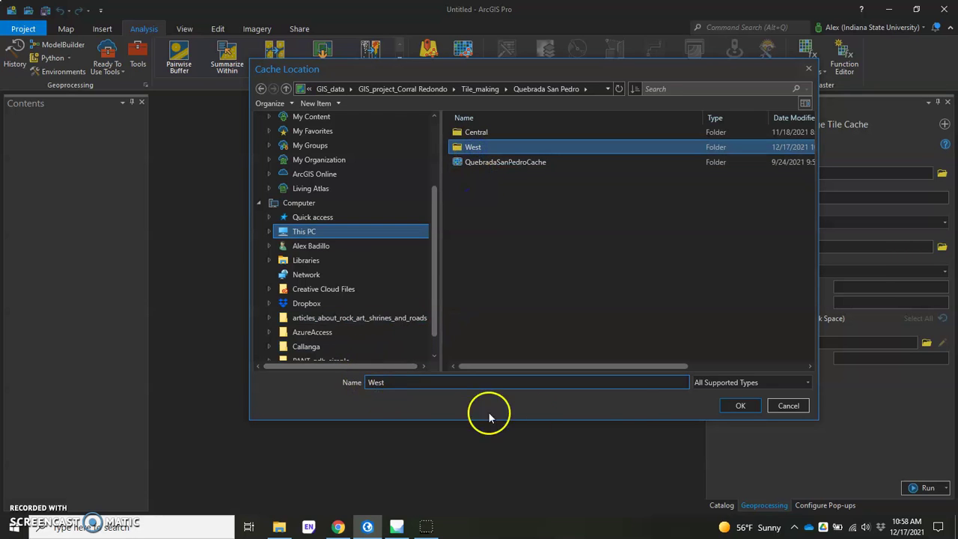
pyautogui.click(743, 404)
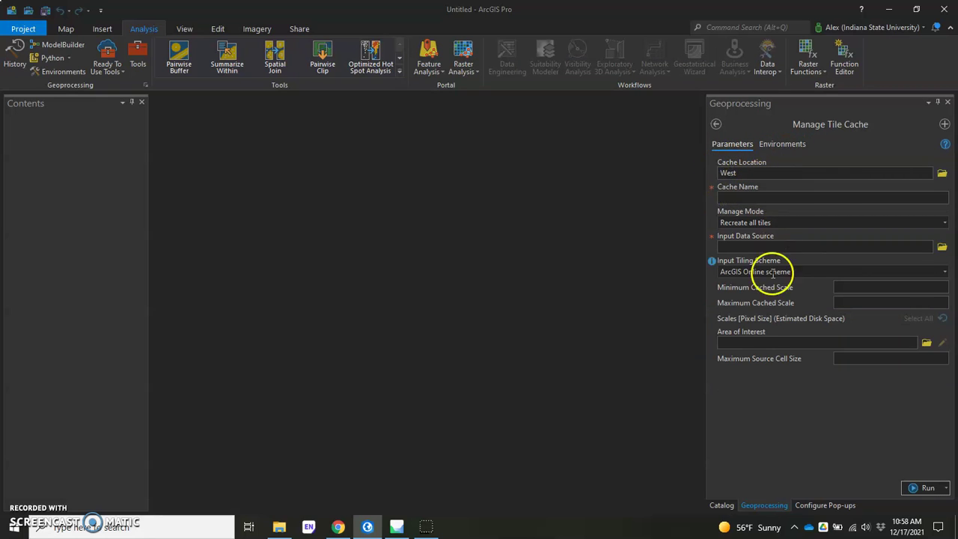
# Enter WestSanPedroCache as the tile cache name.
pyautogui.click(772, 197)
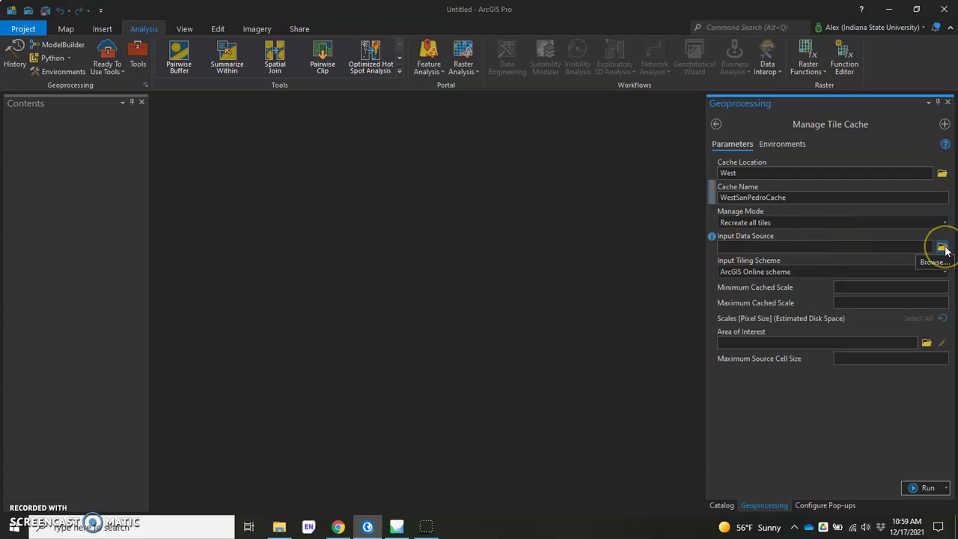
# Use ortho_San_Pedro_Terrazas.tif from the Terrazas norte de la trocha export folder as input data source.
pyautogui.click(943, 248)
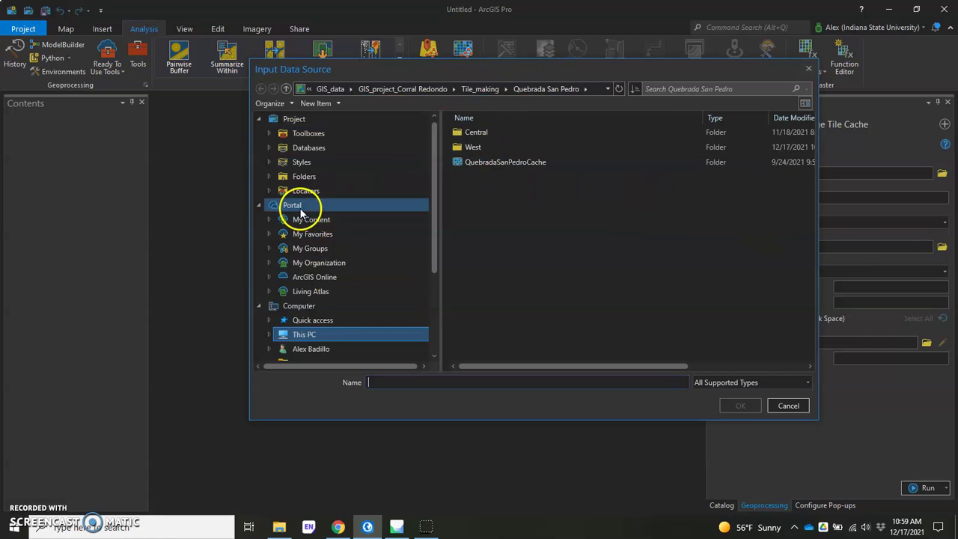
pyautogui.click(316, 330)
pyautogui.doubleClick(488, 265)
pyautogui.scroll(-2, 495, 322)
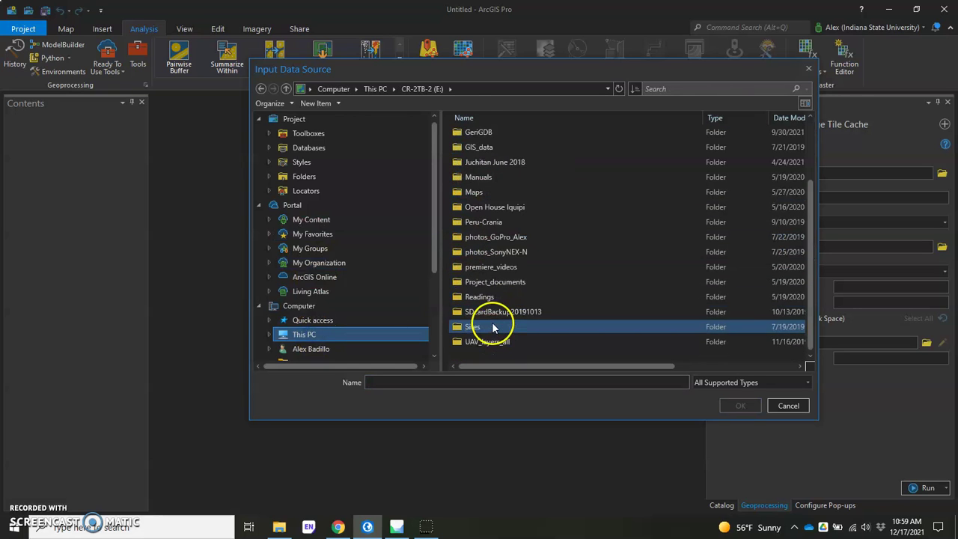
pyautogui.click(482, 326)
pyautogui.doubleClick(482, 326)
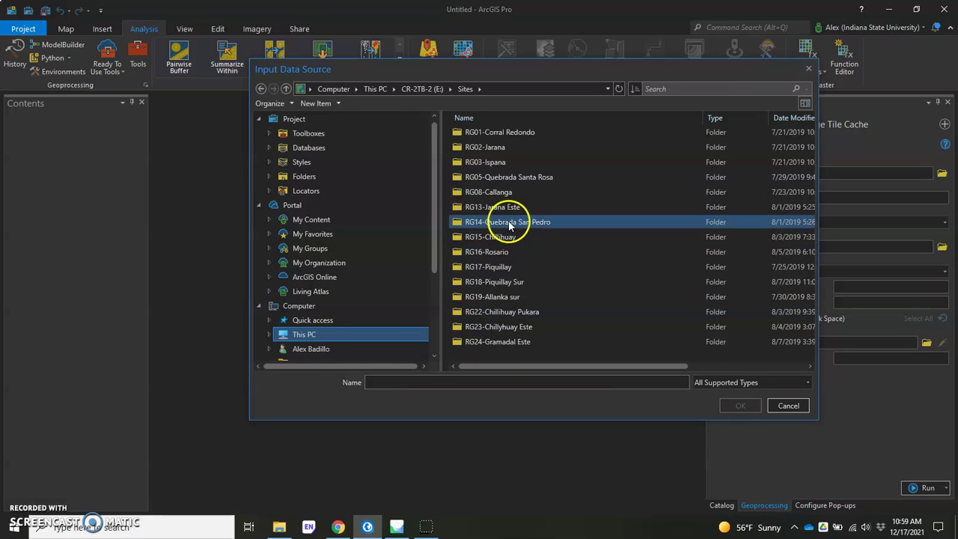
pyautogui.doubleClick(507, 219)
pyautogui.doubleClick(503, 132)
pyautogui.doubleClick(506, 192)
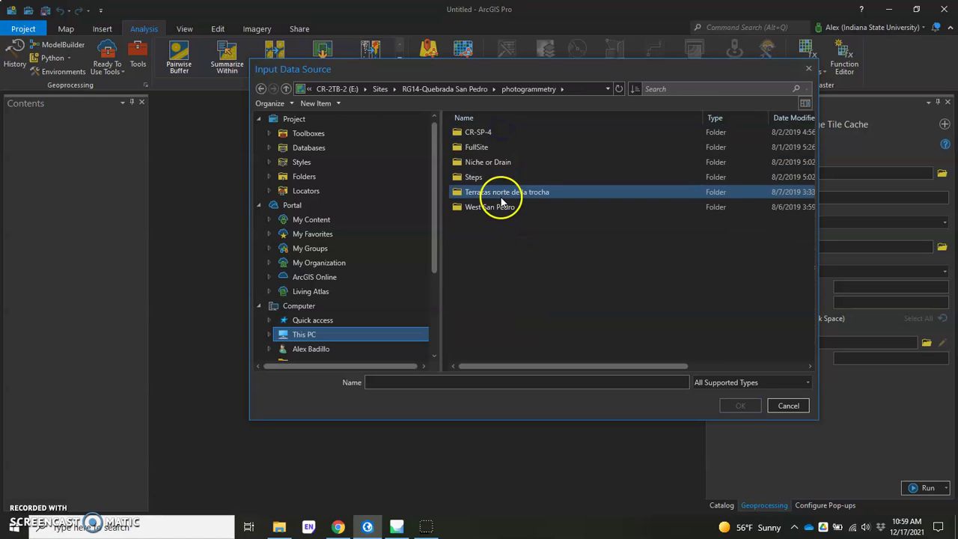
pyautogui.doubleClick(475, 132)
pyautogui.click(506, 148)
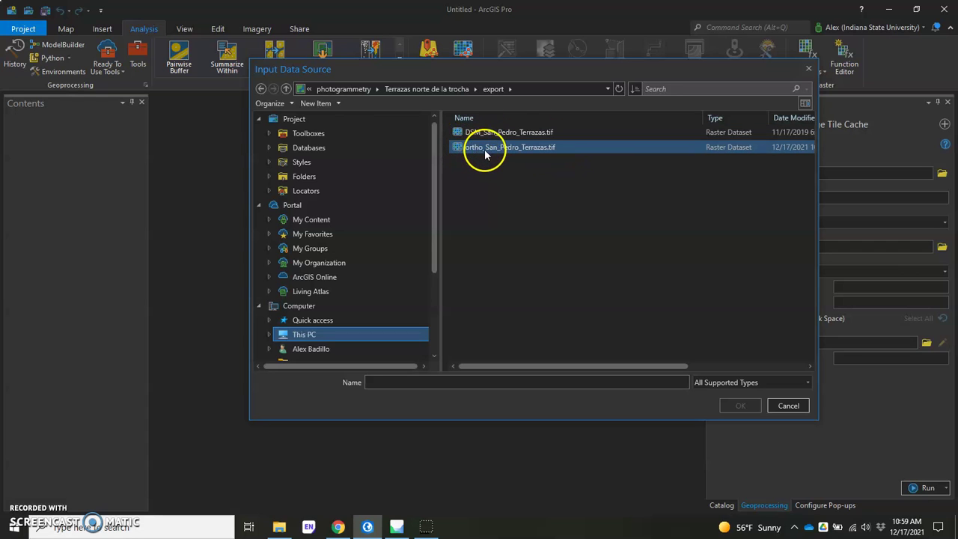
pyautogui.click(487, 150)
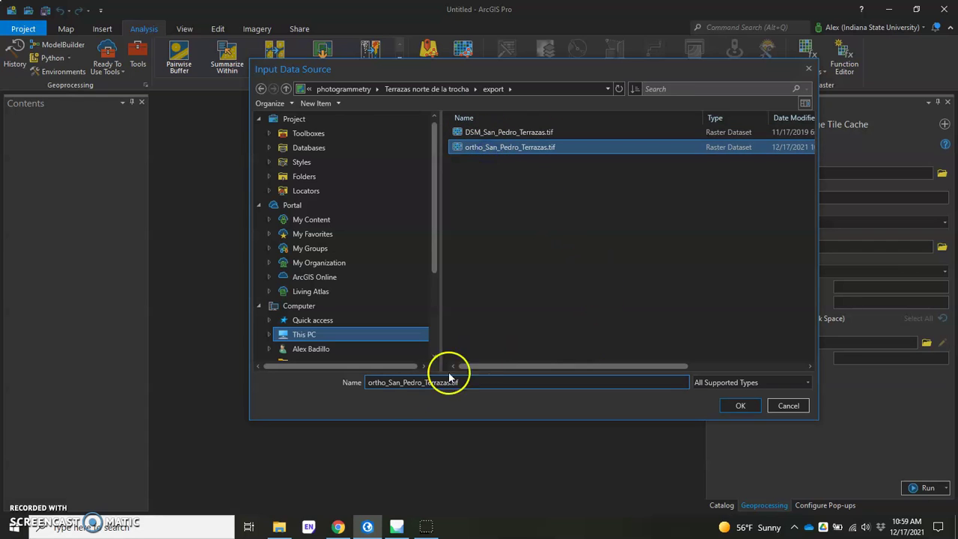
pyautogui.click(751, 407)
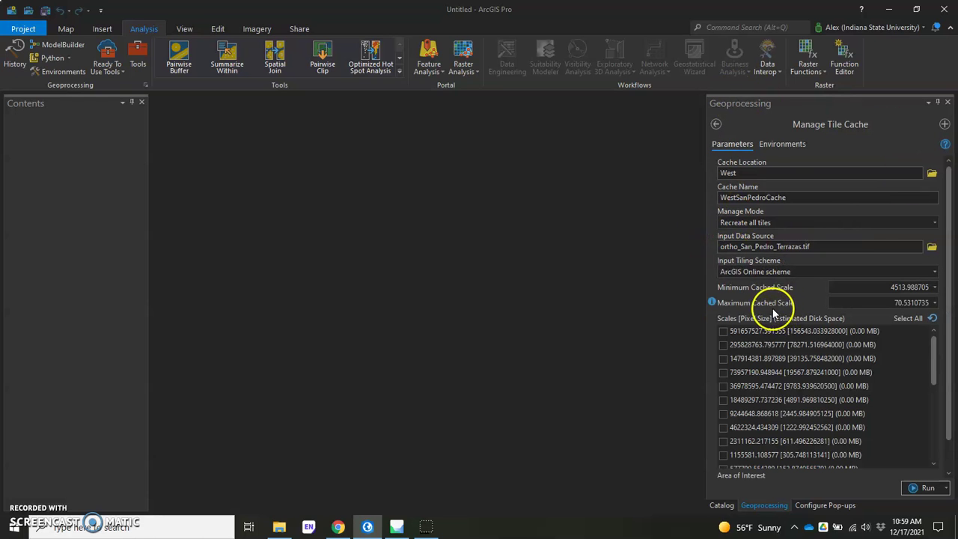
pyautogui.scroll(-5, 783, 408)
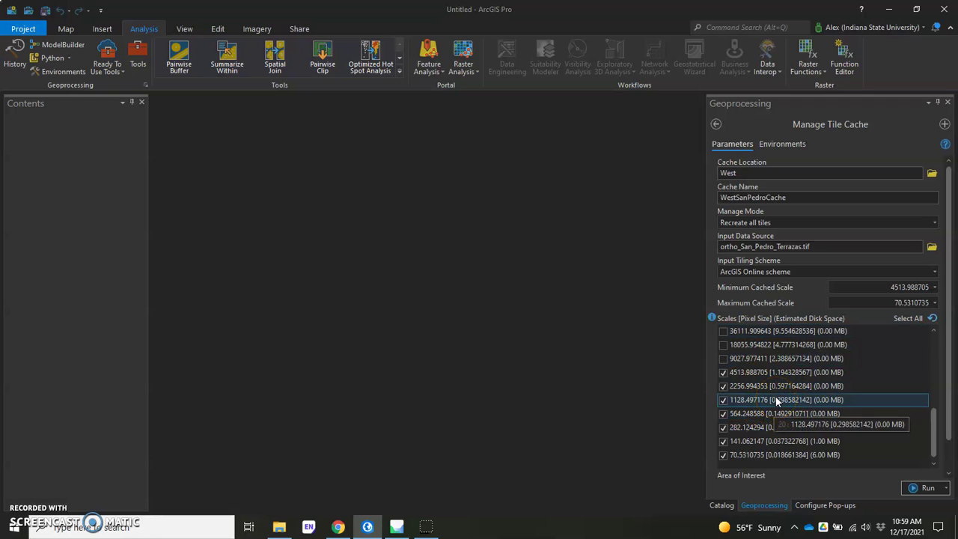
pyautogui.click(935, 272)
pyautogui.click(934, 272)
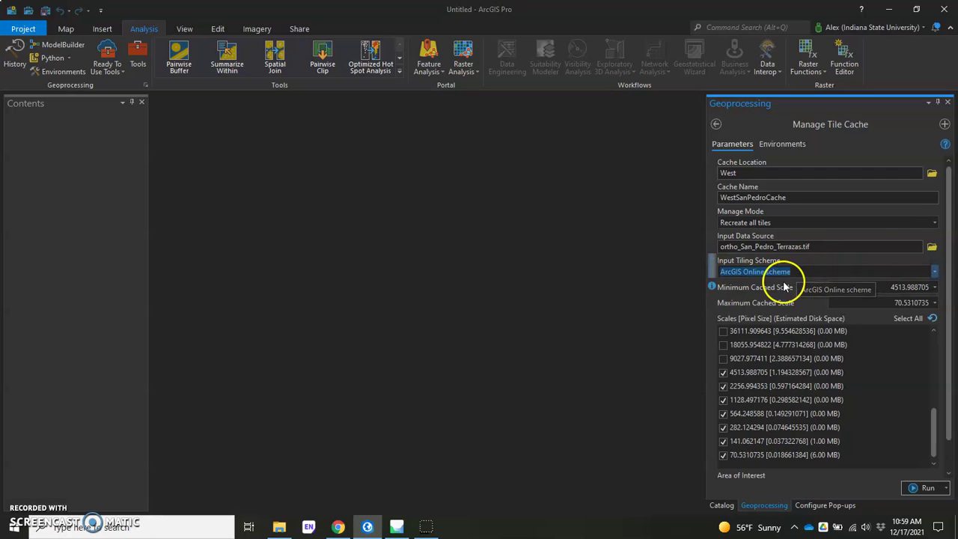
pyautogui.scroll(-1, 775, 299)
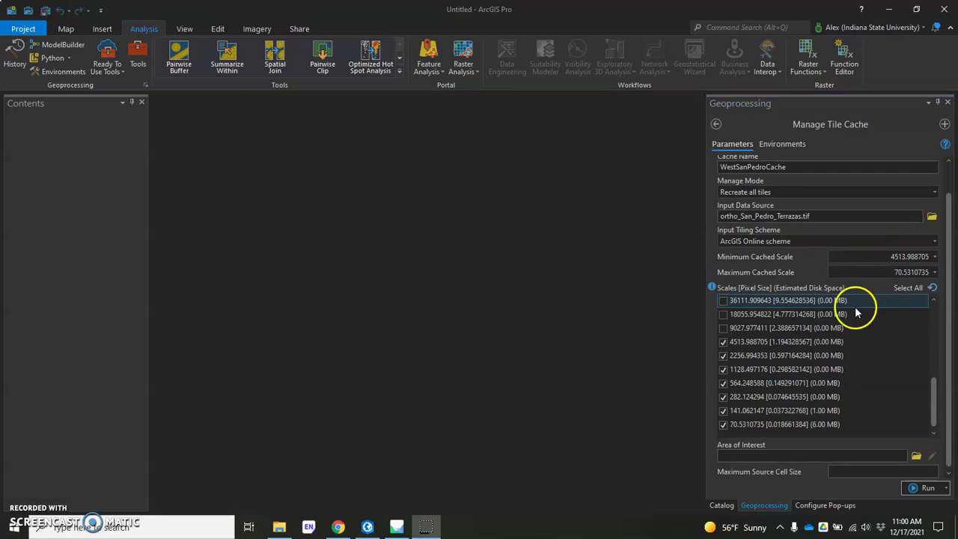
# Set clipframeWestSP.shp from the export folder as the tile cache's area of interest.
pyautogui.click(917, 458)
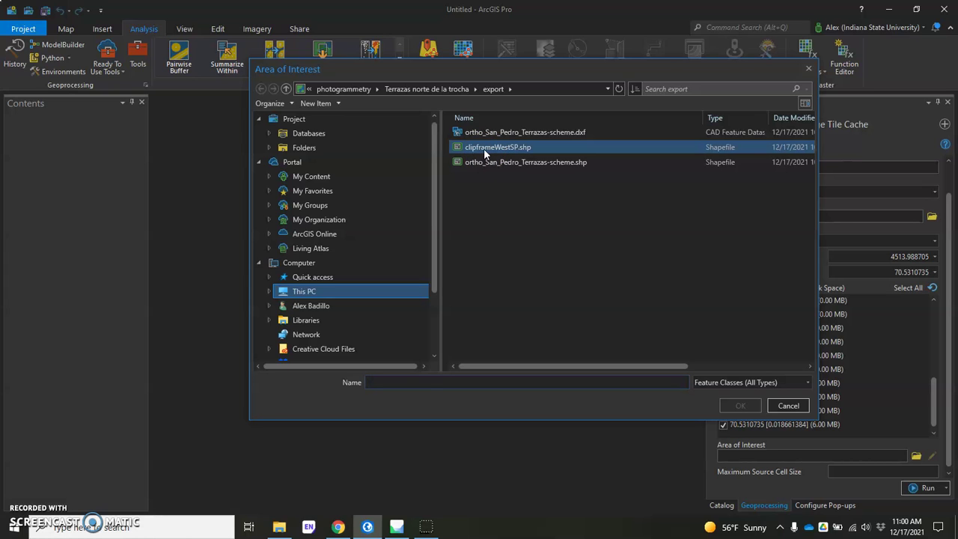
pyautogui.click(484, 149)
pyautogui.click(742, 405)
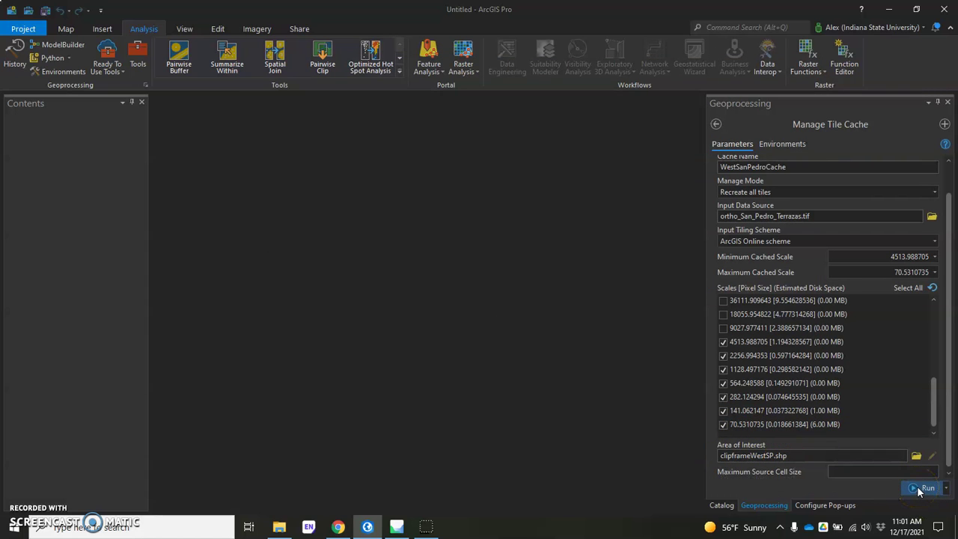
# Run Manage Tile Cache to build WestSanPedroCache, then return to the 'manag' tool results.
pyautogui.click(921, 488)
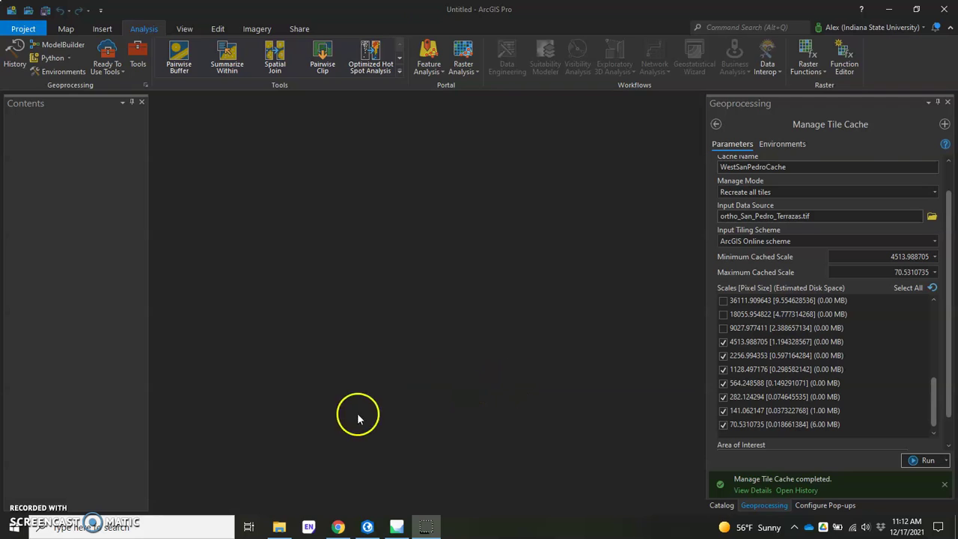
pyautogui.click(737, 111)
# Search geoprocessing tools for 'export ti' and open the Export Tile Cache tool.
pyautogui.click(717, 124)
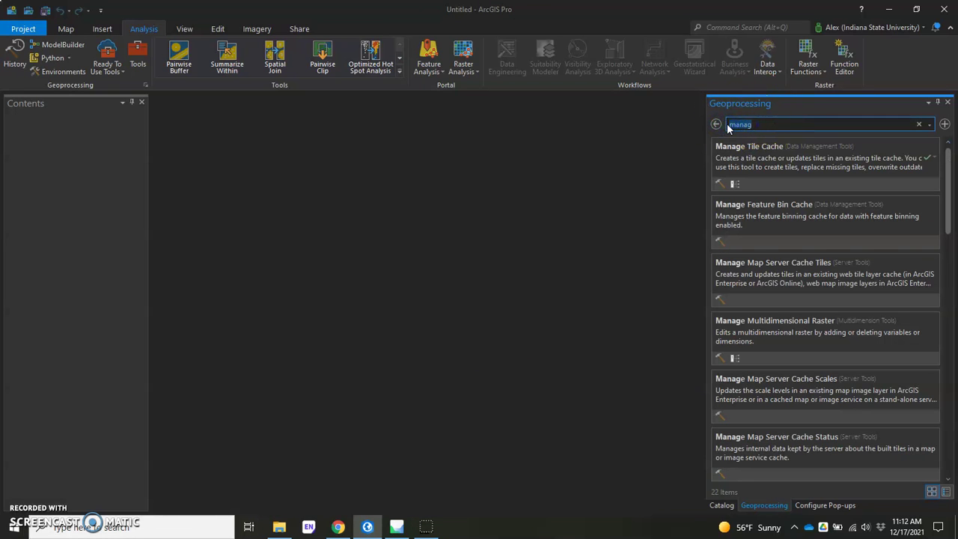
pyautogui.write('export t')
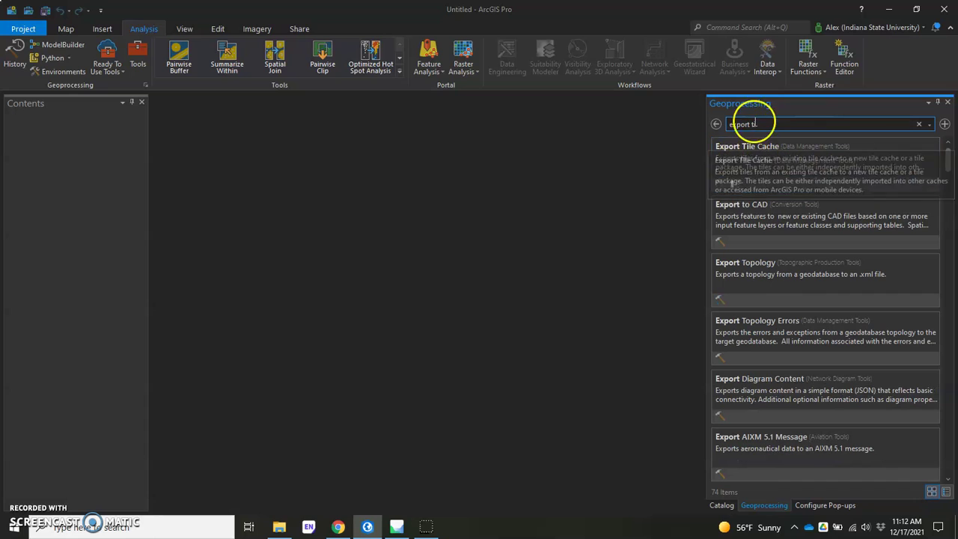
pyautogui.write('i')
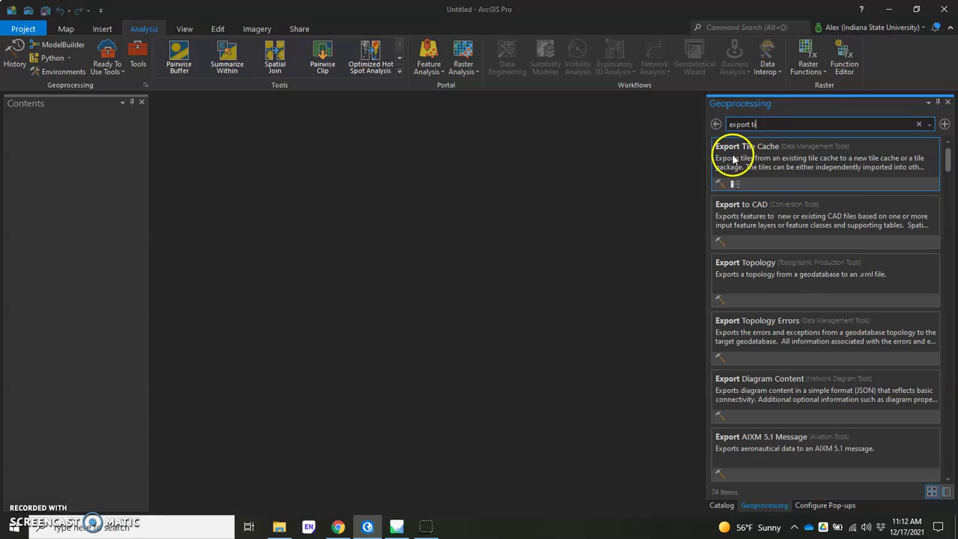
pyautogui.click(740, 157)
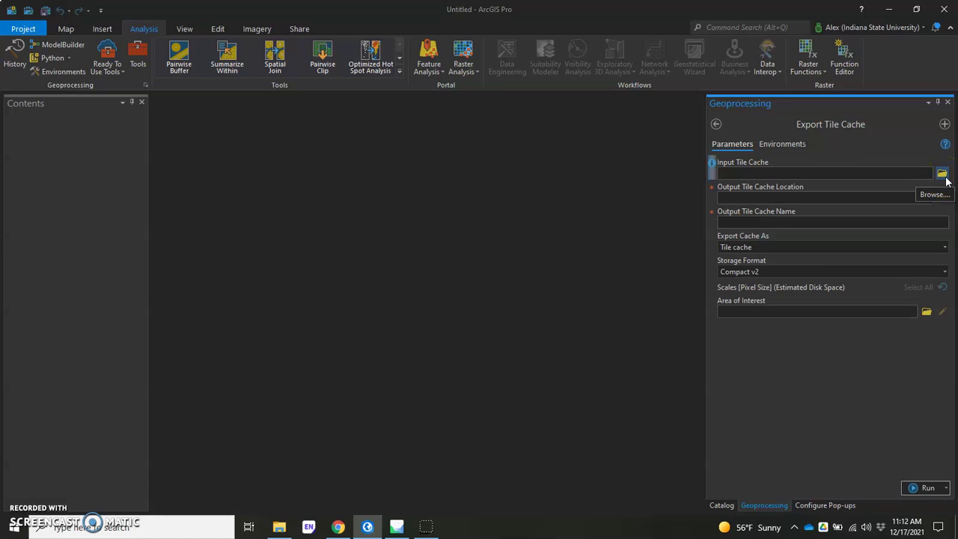
# Browse for the input tile cache through E: > GIS_data > GIS_project_Corral Redondo > Tile_making.
pyautogui.click(942, 173)
pyautogui.click(488, 148)
pyautogui.click(423, 90)
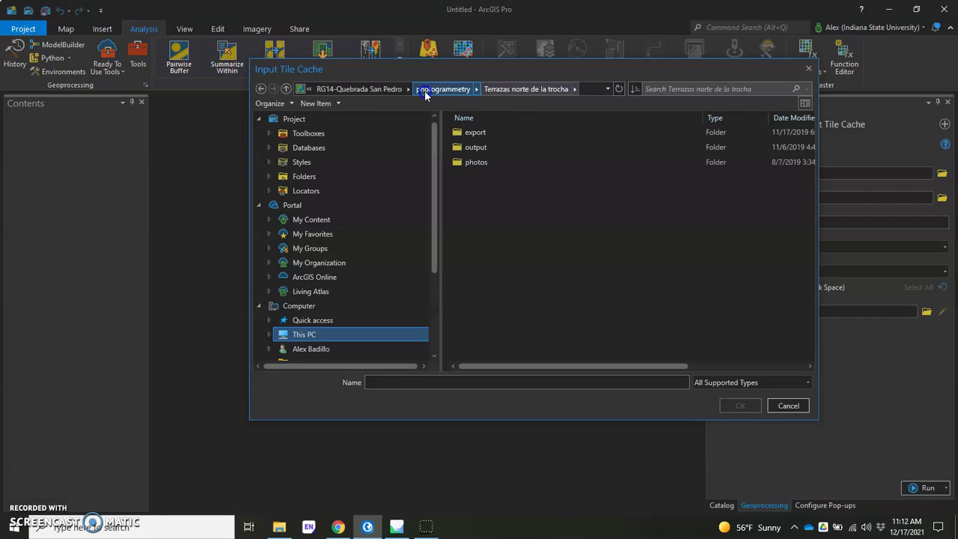
pyautogui.click(301, 334)
pyautogui.doubleClick(464, 266)
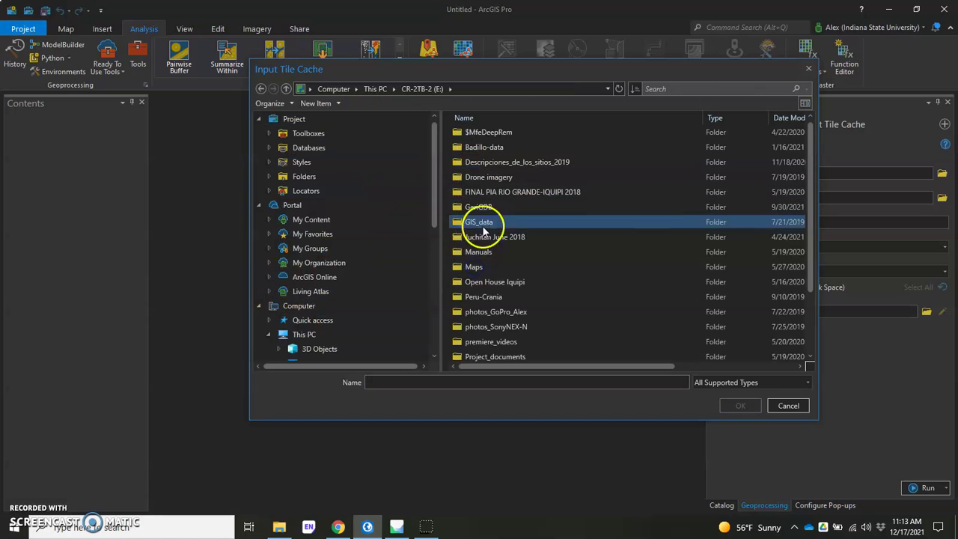
pyautogui.doubleClick(481, 221)
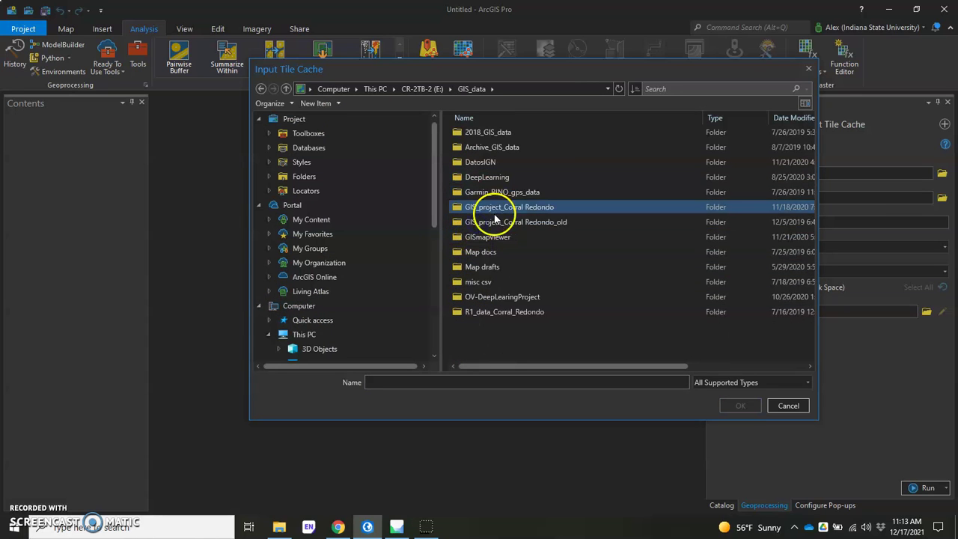
pyautogui.doubleClick(495, 215)
pyautogui.click(486, 329)
pyautogui.doubleClick(486, 329)
# Open Quebrada San Pedro > West and set WestSanPedroCache as the input tile cache.
pyautogui.doubleClick(491, 253)
pyautogui.click(481, 162)
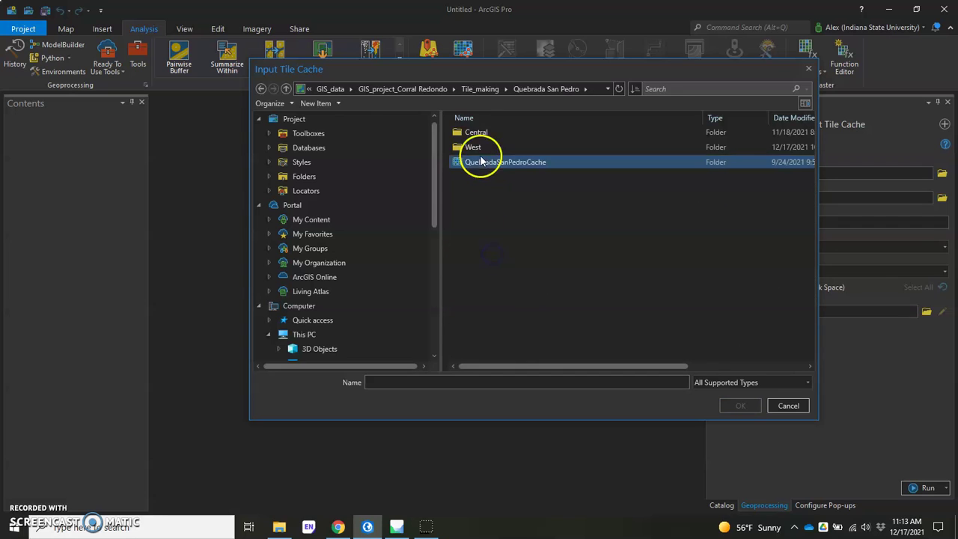
pyautogui.click(483, 147)
pyautogui.doubleClick(483, 146)
pyautogui.click(483, 147)
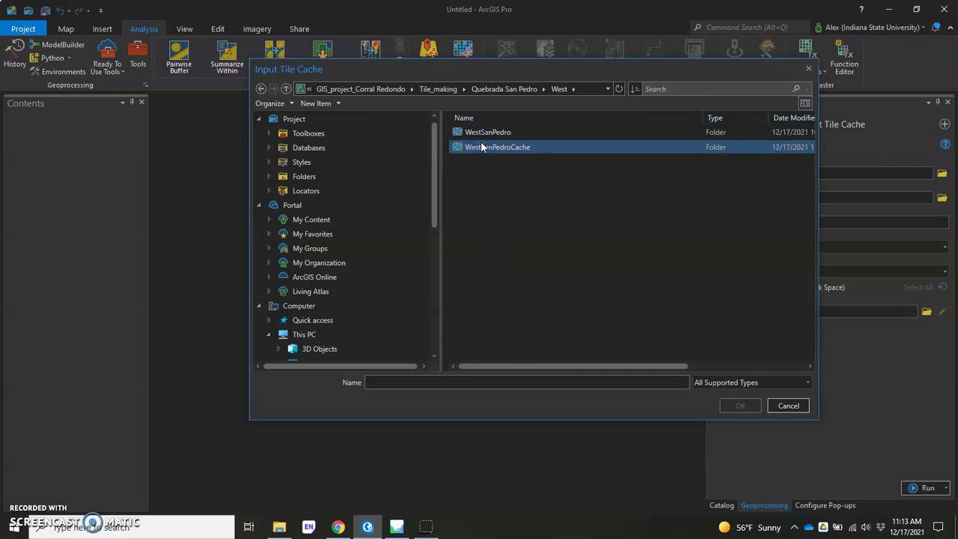
pyautogui.click(491, 164)
pyautogui.click(487, 132)
pyautogui.click(487, 147)
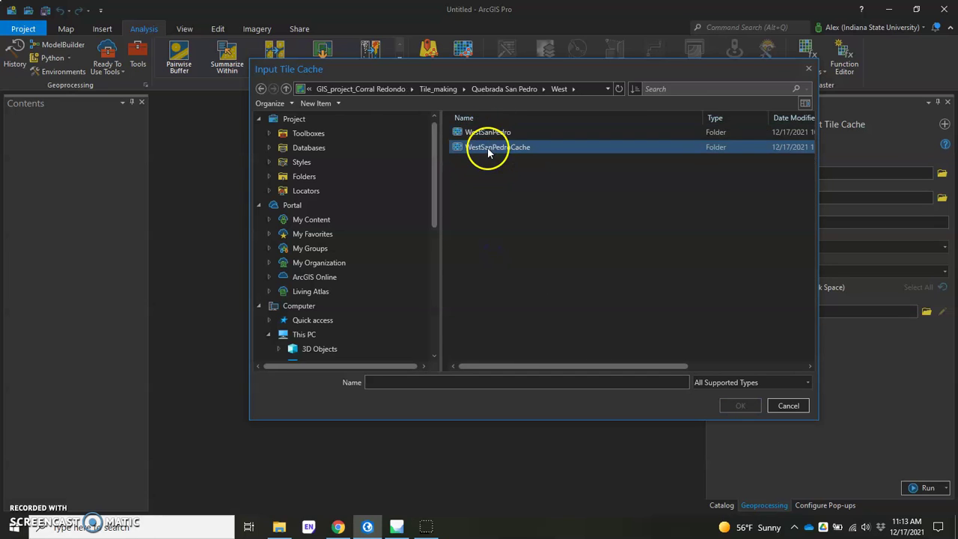
pyautogui.click(480, 177)
pyautogui.click(484, 154)
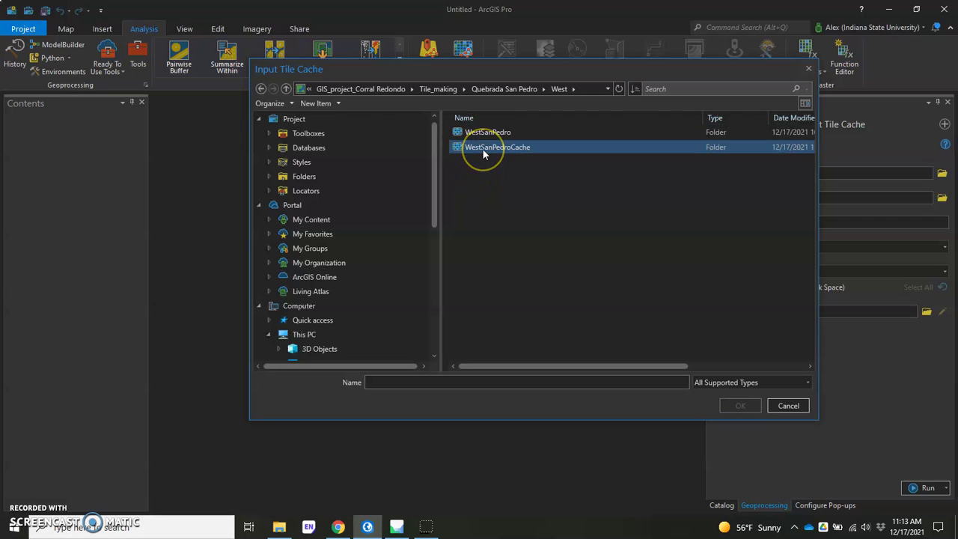
pyautogui.click(484, 154)
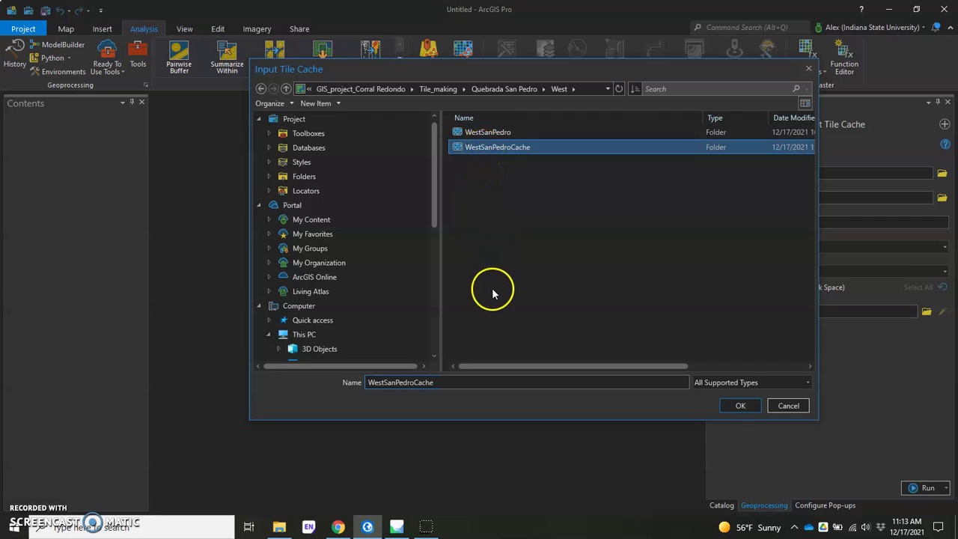
pyautogui.click(740, 406)
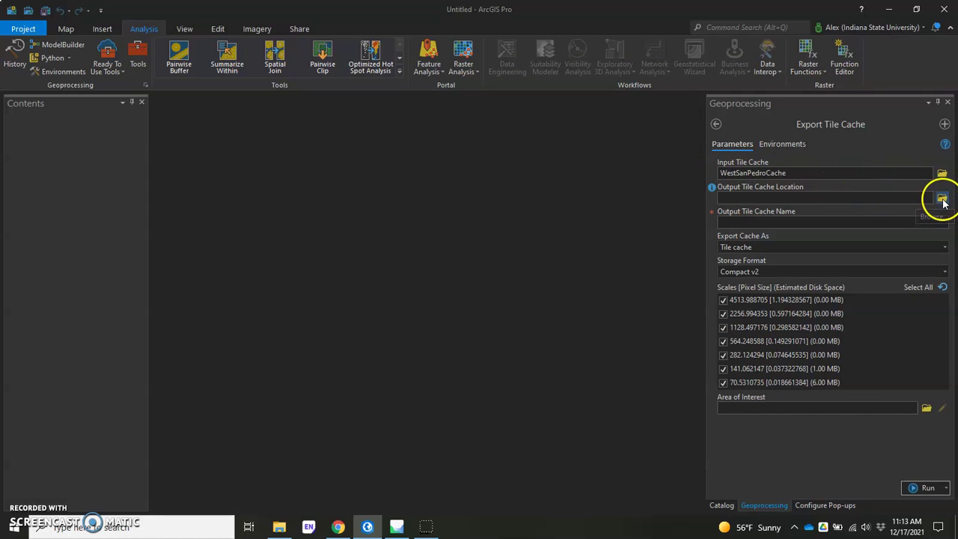
# Set the output location to the West folder and the output name to WestSanPedroTiledMap.
pyautogui.click(943, 199)
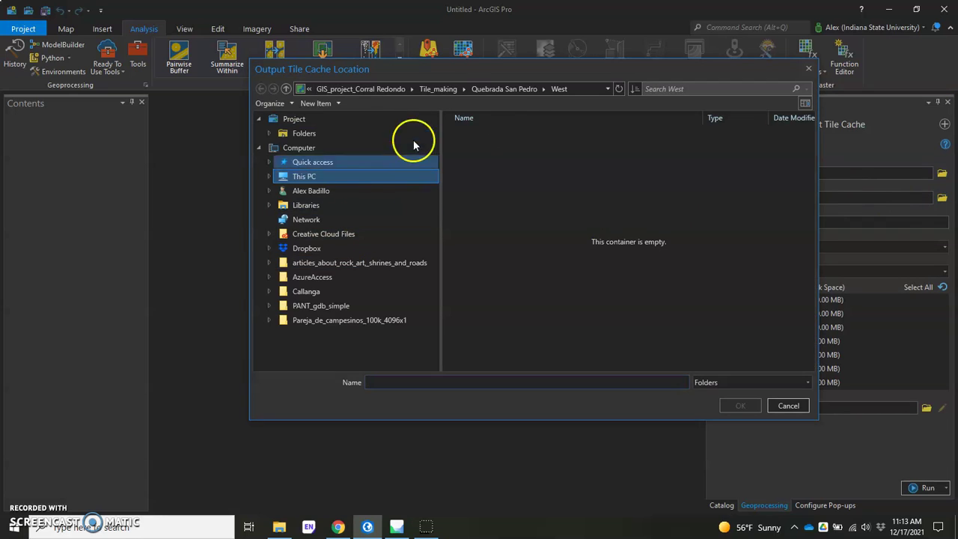
pyautogui.click(527, 90)
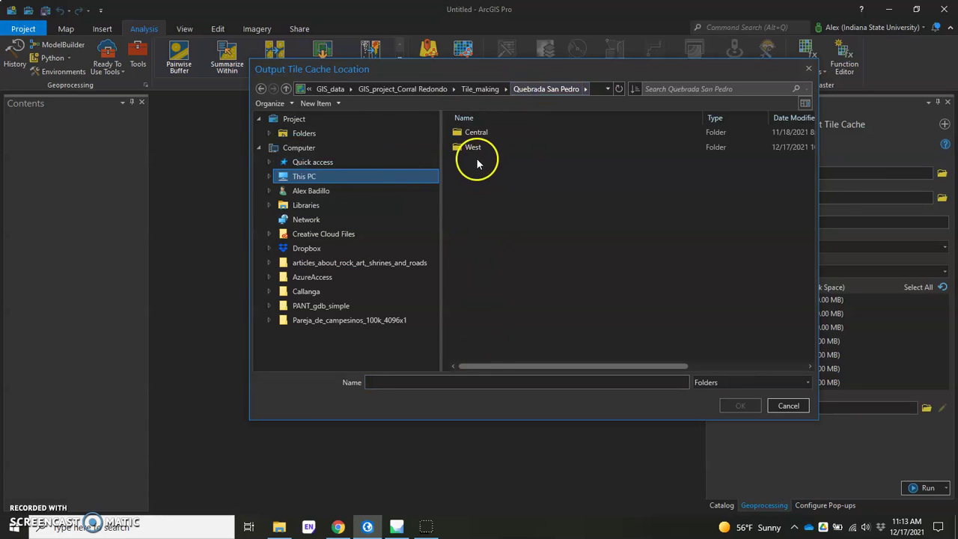
pyautogui.click(474, 151)
pyautogui.click(740, 406)
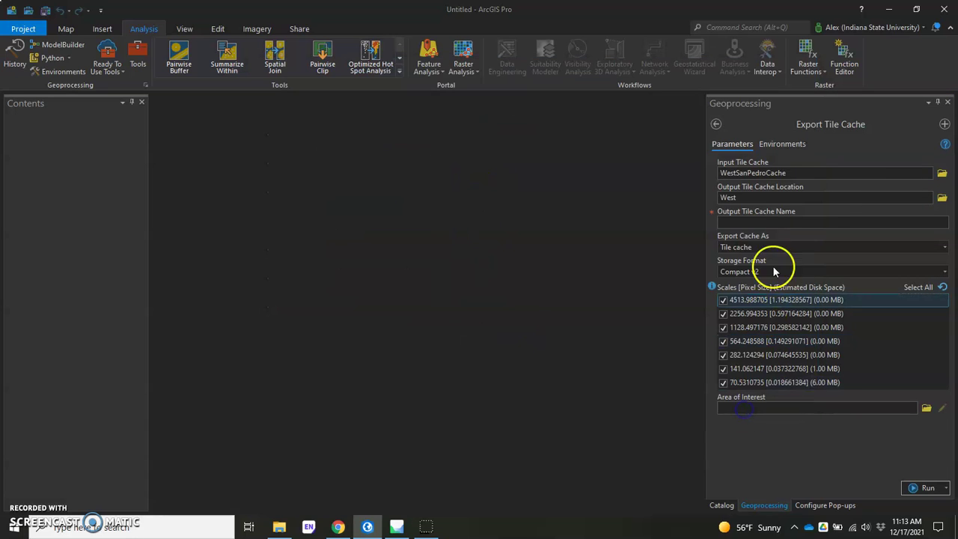
pyautogui.click(773, 221)
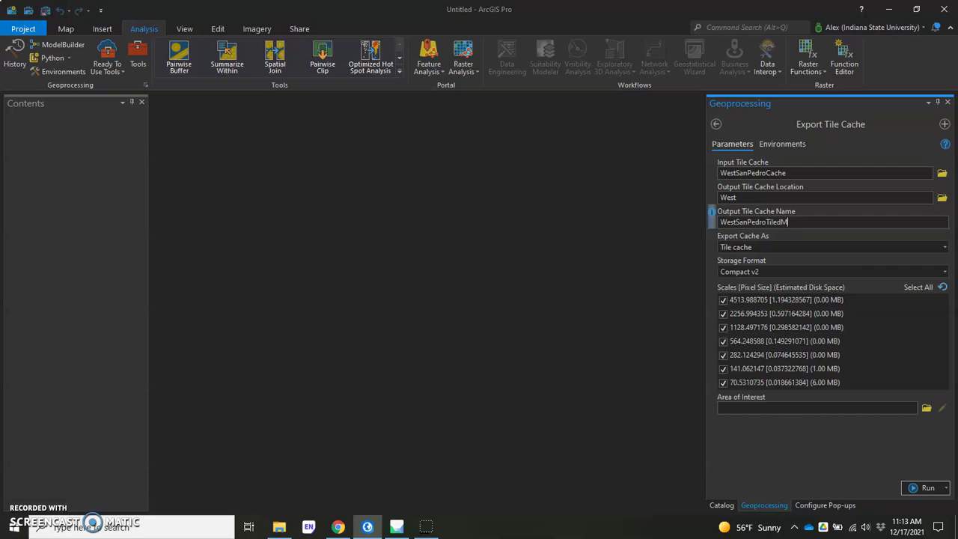
pyautogui.click(822, 265)
# Change Export Cache As to Tile package (tpkx).
pyautogui.click(945, 248)
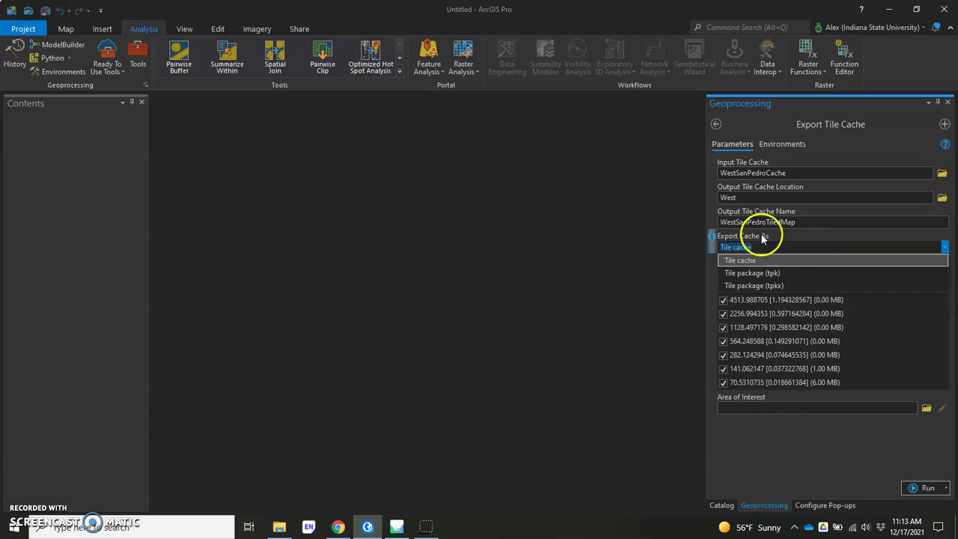
pyautogui.click(785, 285)
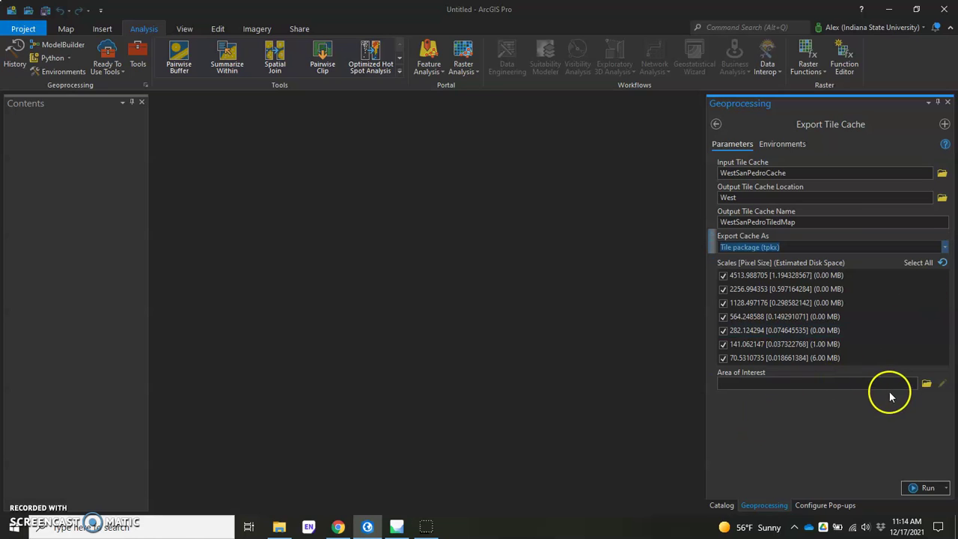
# Browse for an Area of Interest file, navigating into the project's Sites folder.
pyautogui.click(928, 386)
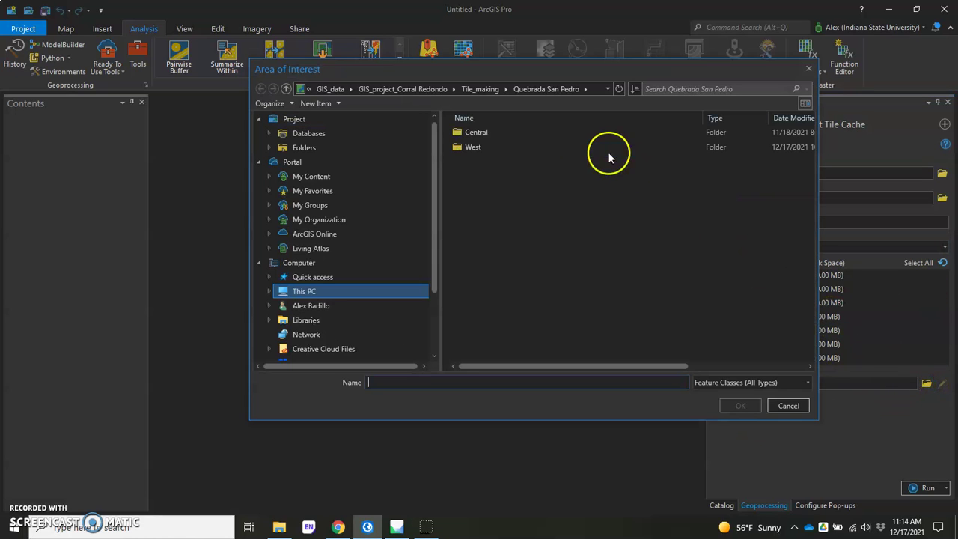
pyautogui.click(470, 149)
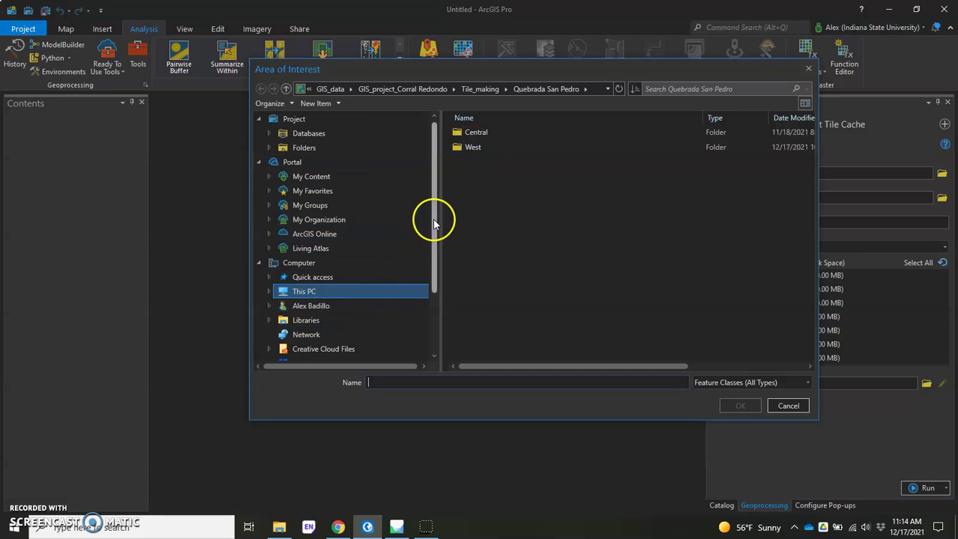
pyautogui.click(262, 88)
pyautogui.click(269, 147)
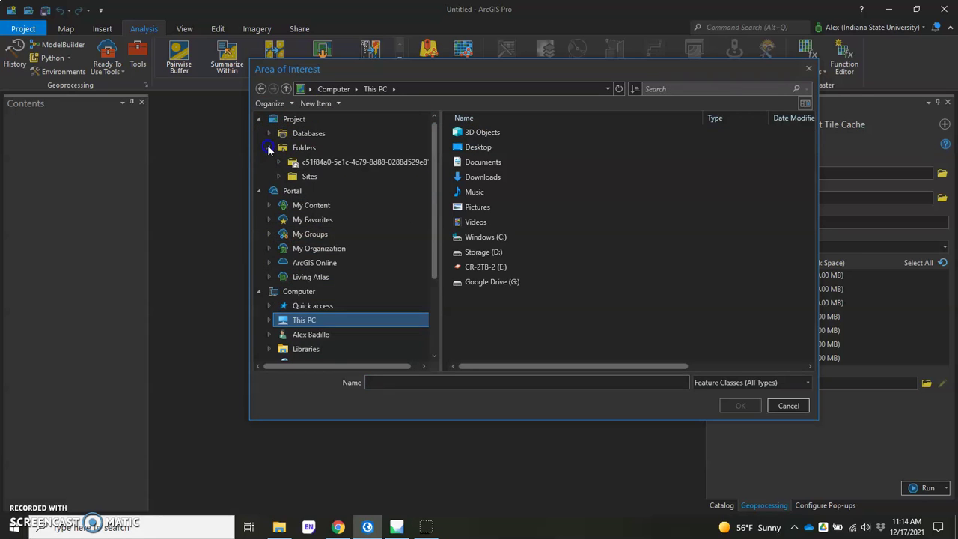
pyautogui.click(285, 178)
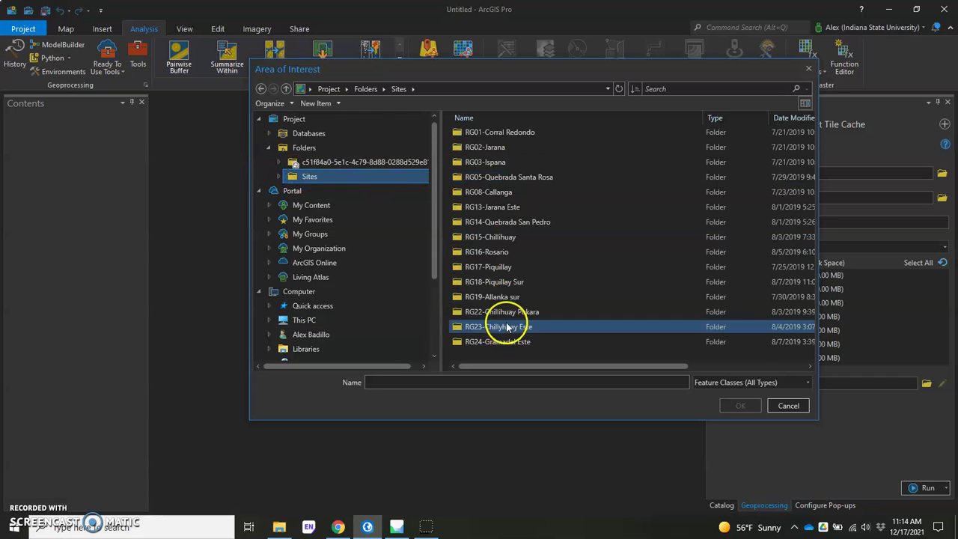
pyautogui.click(500, 326)
pyautogui.click(487, 238)
pyautogui.click(497, 297)
pyautogui.click(496, 312)
pyautogui.click(505, 296)
# Pick clipframeWestSP.shp from RG14 > photogrammetry > Terrazas norte de la trocha > export, then run.
pyautogui.doubleClick(472, 222)
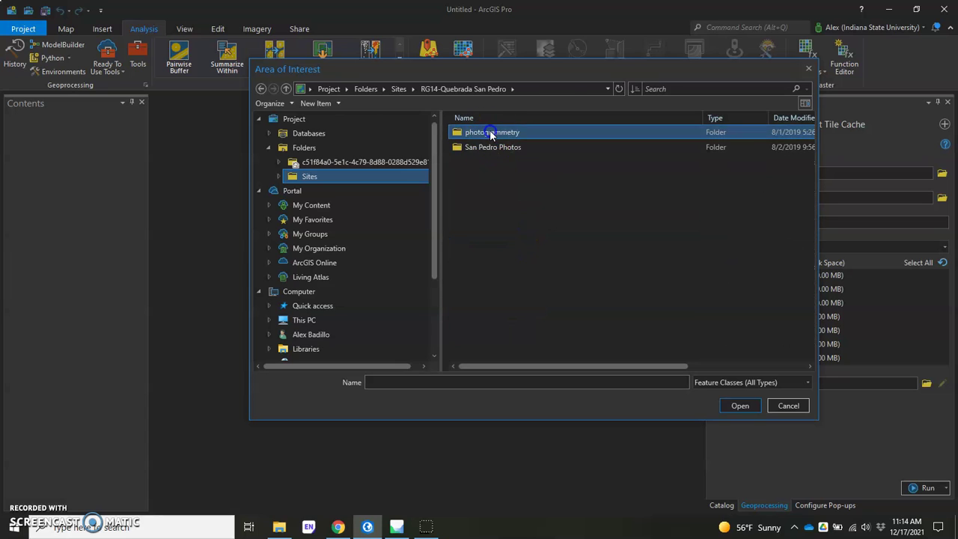
pyautogui.doubleClick(471, 132)
pyautogui.click(476, 146)
pyautogui.click(483, 191)
pyautogui.doubleClick(482, 192)
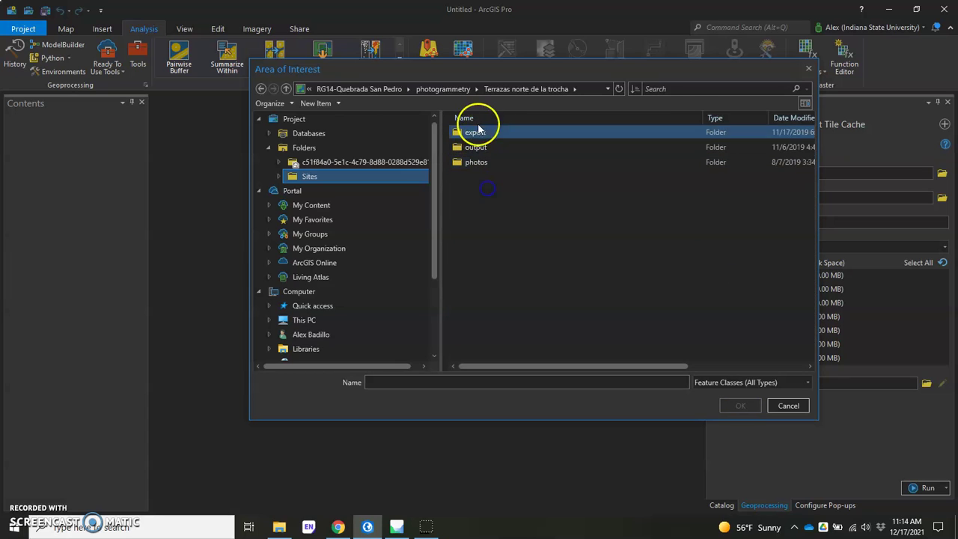
pyautogui.doubleClick(480, 131)
pyautogui.click(494, 149)
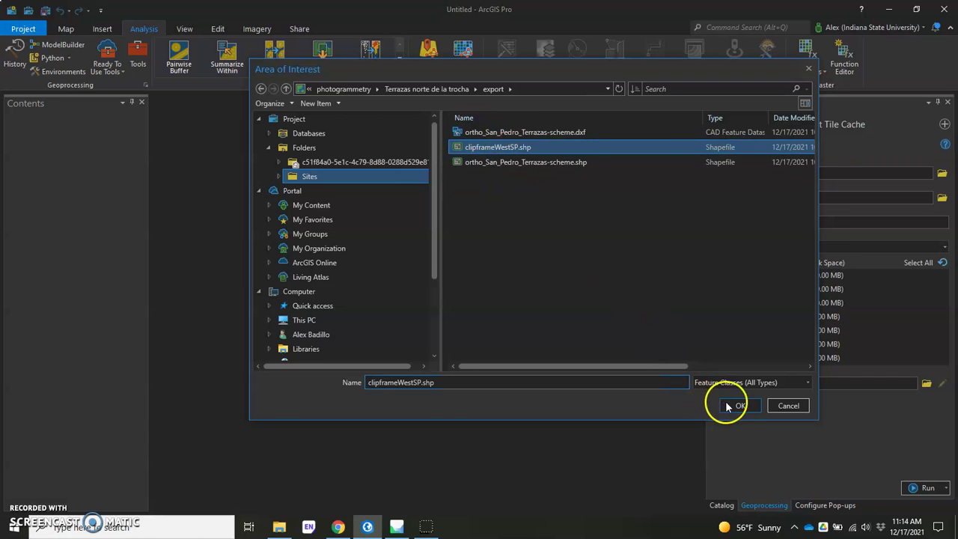
pyautogui.click(737, 405)
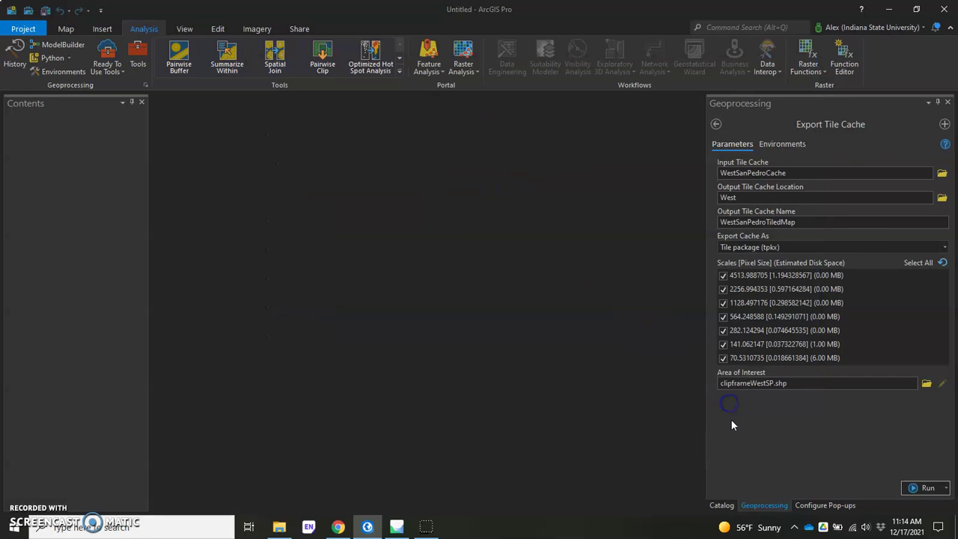
pyautogui.click(925, 488)
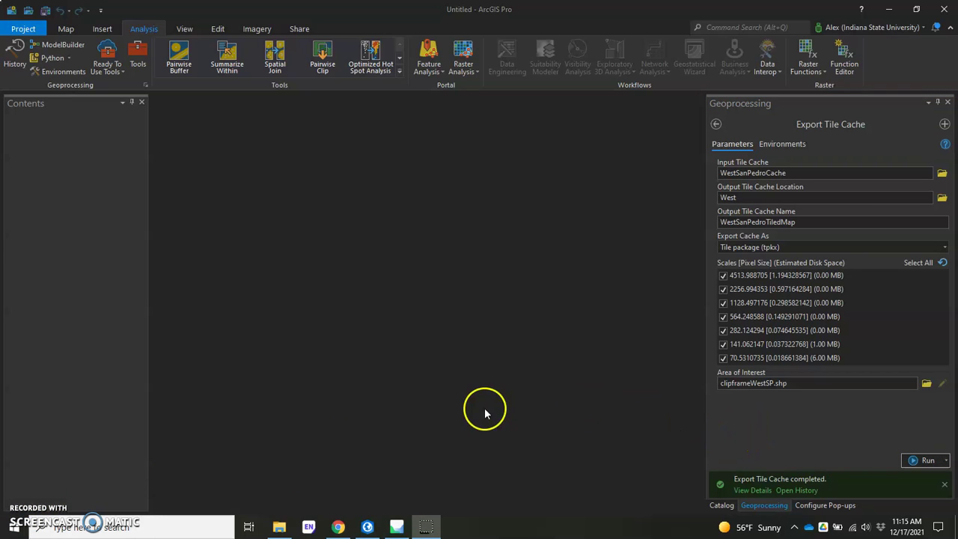
# Switch to the browser web map and go to My Content via the navigation menu.
pyautogui.click(339, 527)
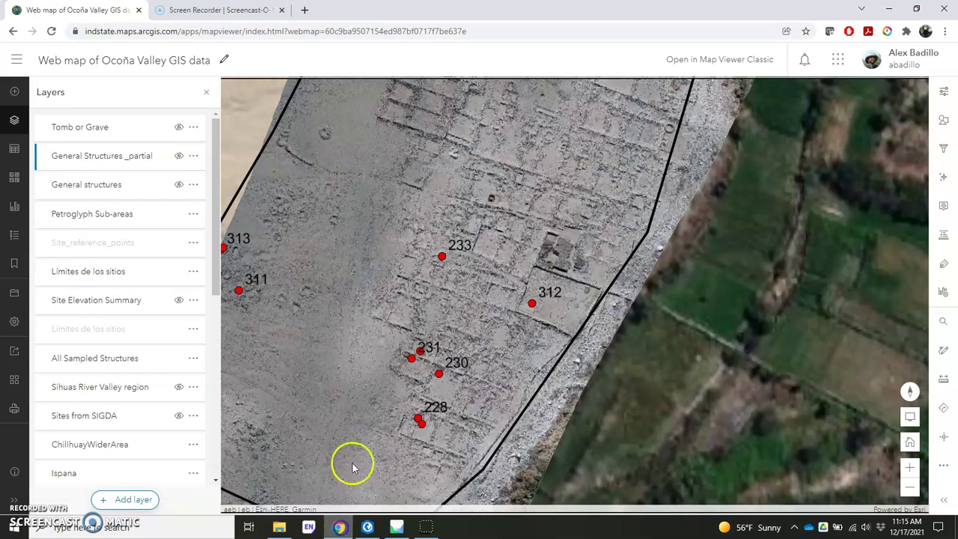
pyautogui.scroll(-3, 442, 254)
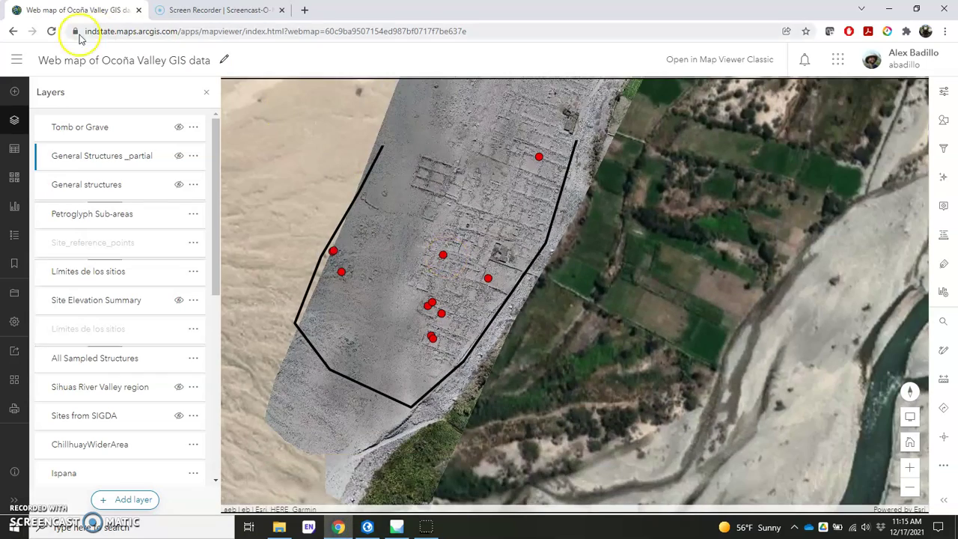
pyautogui.click(17, 59)
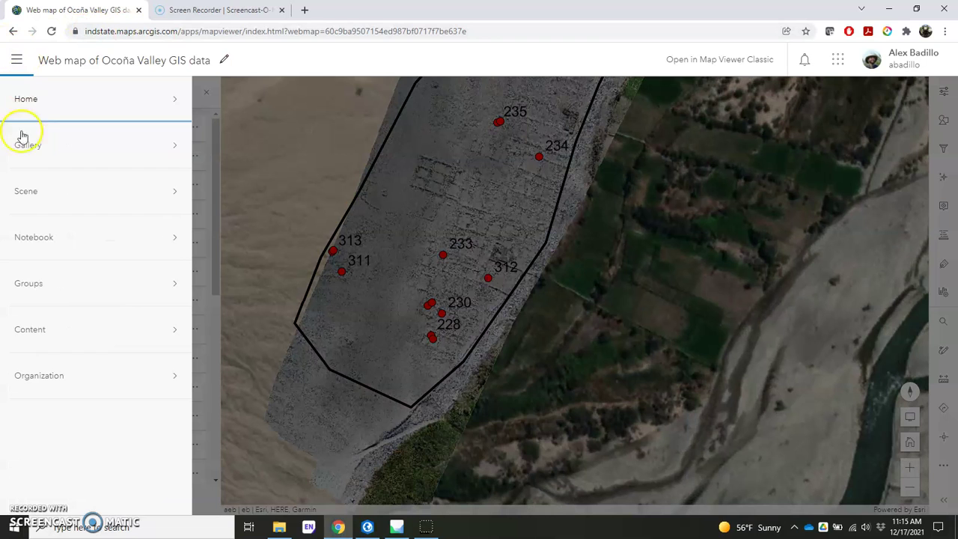
pyautogui.click(24, 333)
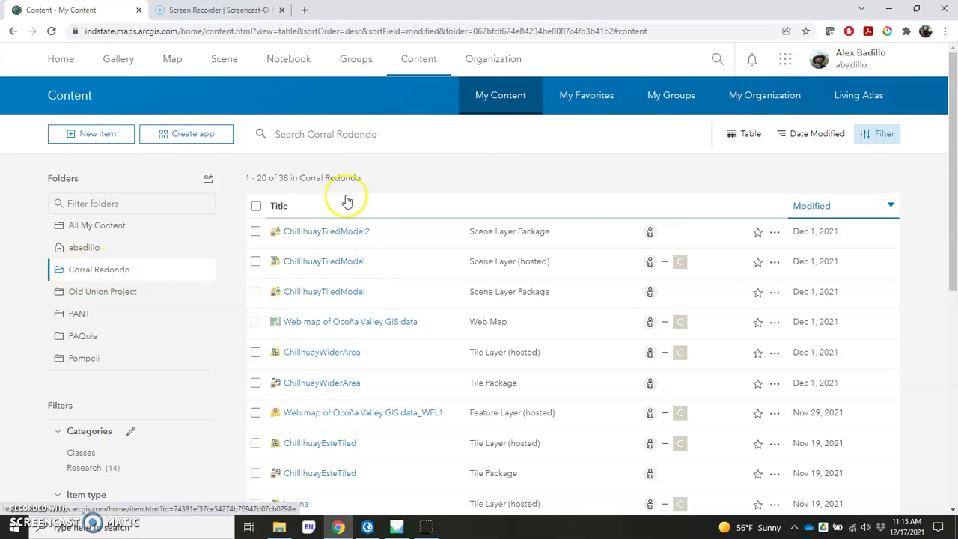
# Start a new item uploaded from this computer, browsing the CR-2TB-2 (E:) drive.
pyautogui.click(83, 139)
pyautogui.click(86, 140)
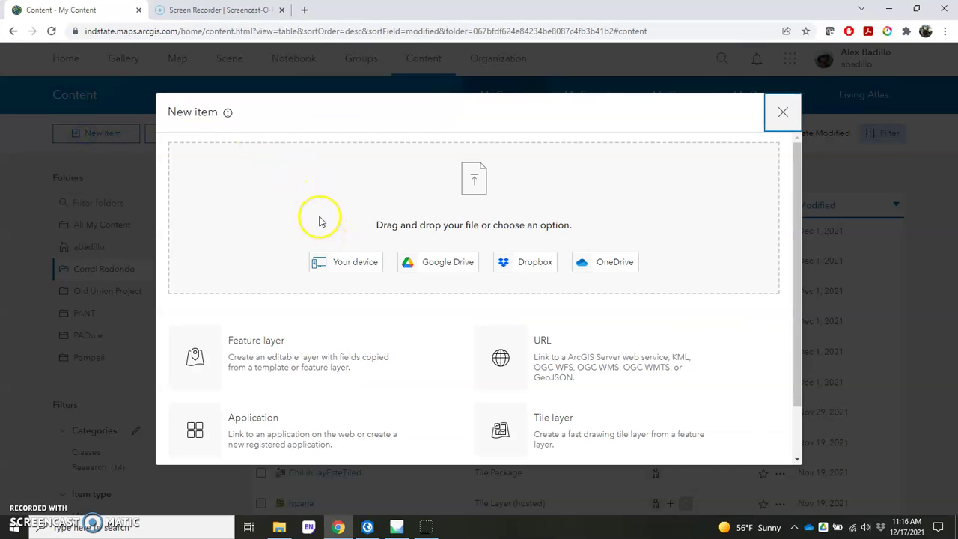
pyautogui.click(333, 261)
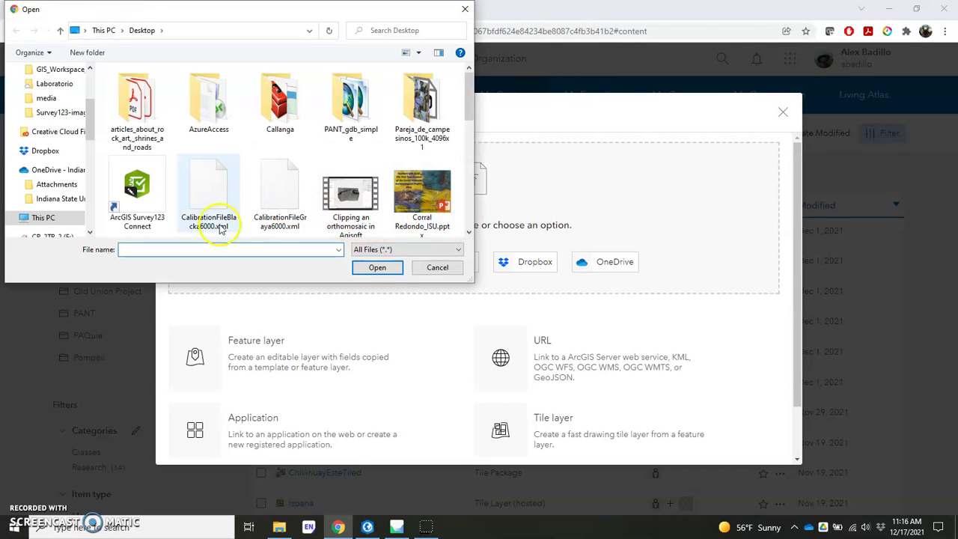
pyautogui.click(50, 237)
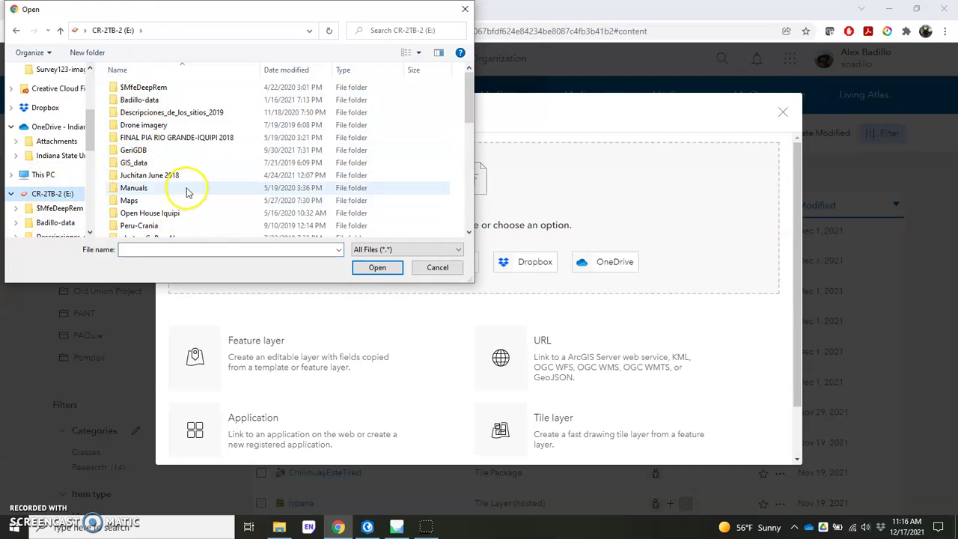
# Choose WestSanPedroTiledMap.tpkx from GIS_data > GIS_project_Corral Redondo > Tile_making > Quebrada San Pedro > West.
pyautogui.doubleClick(149, 164)
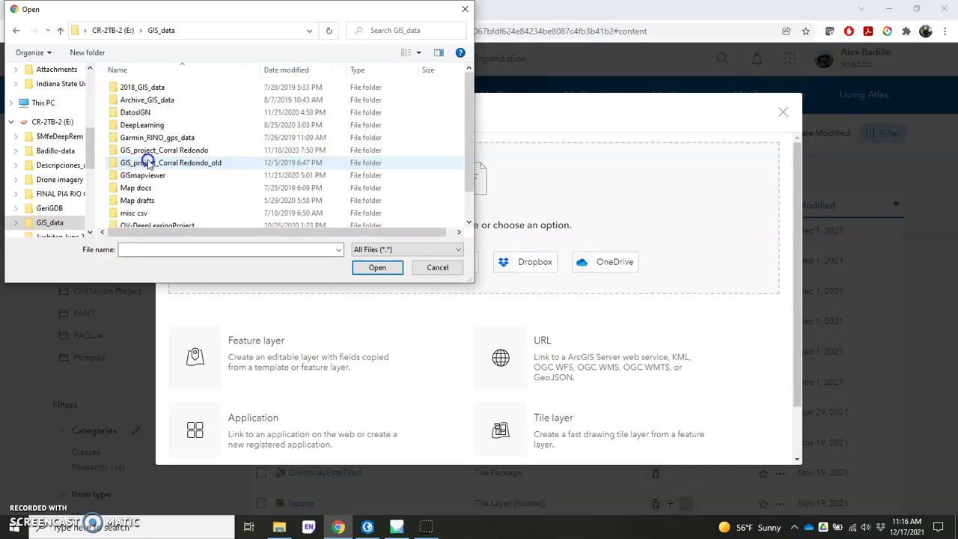
pyautogui.scroll(-1, 154, 196)
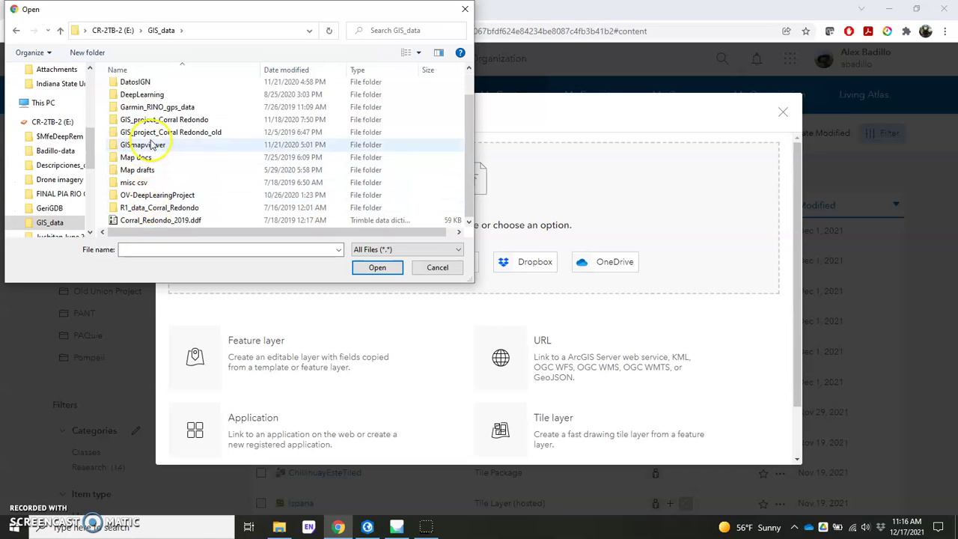
pyautogui.doubleClick(165, 120)
pyautogui.scroll(-2, 158, 187)
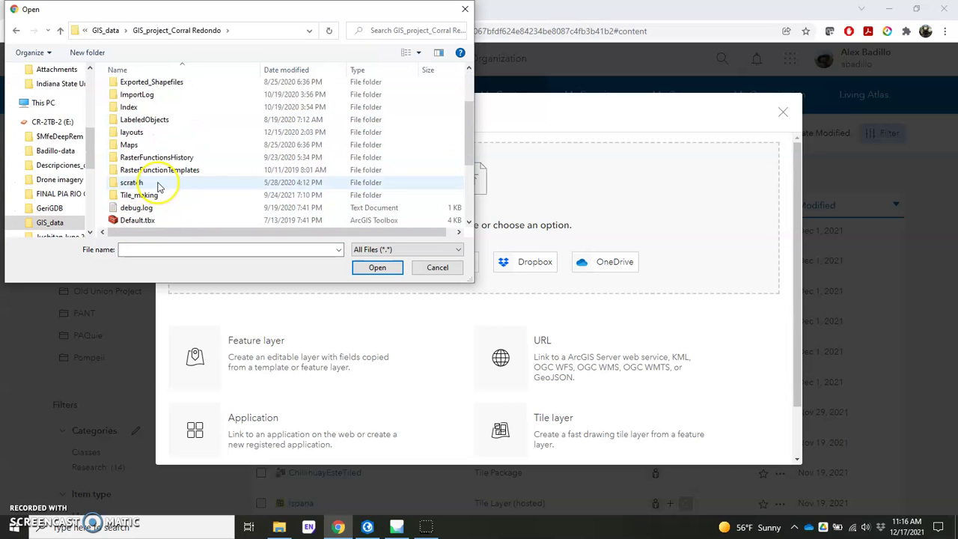
pyautogui.doubleClick(142, 195)
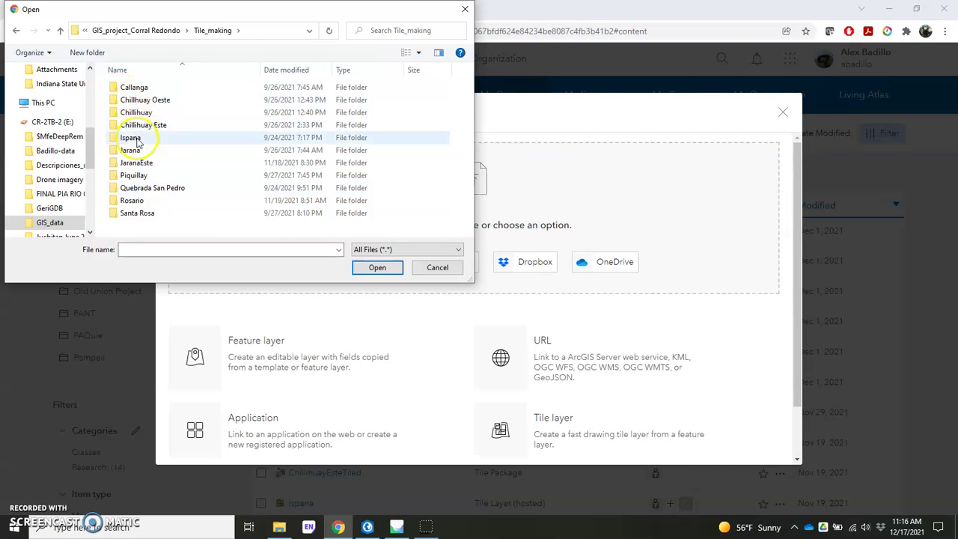
pyautogui.doubleClick(147, 188)
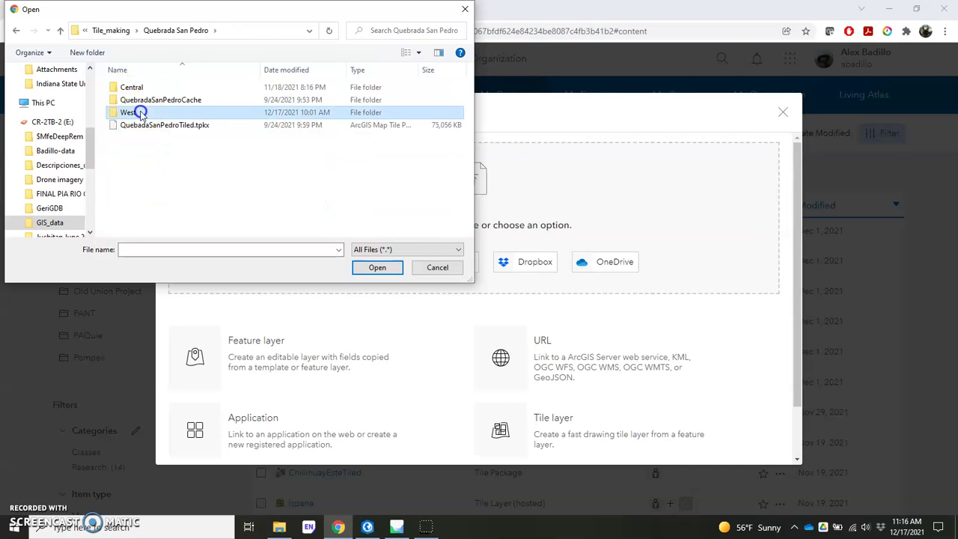
pyautogui.doubleClick(142, 113)
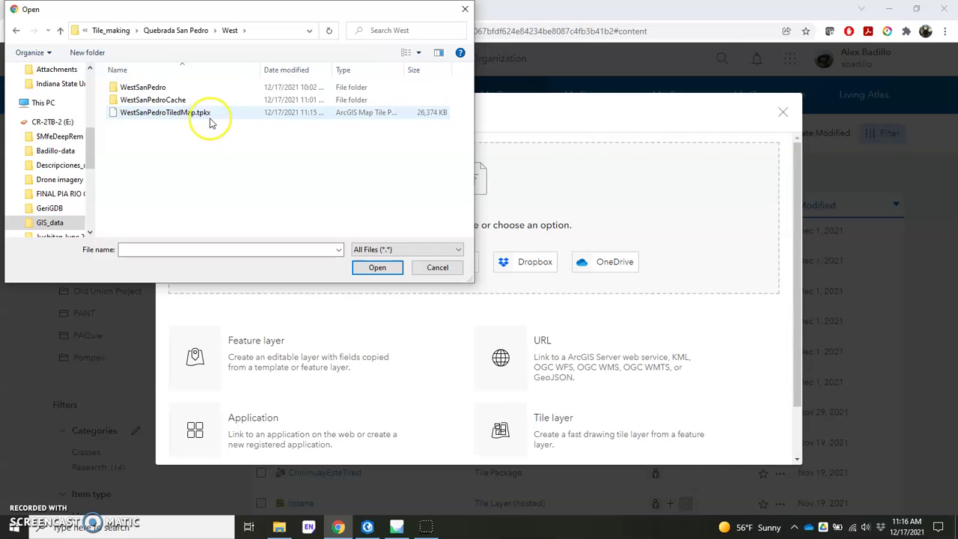
pyautogui.click(166, 113)
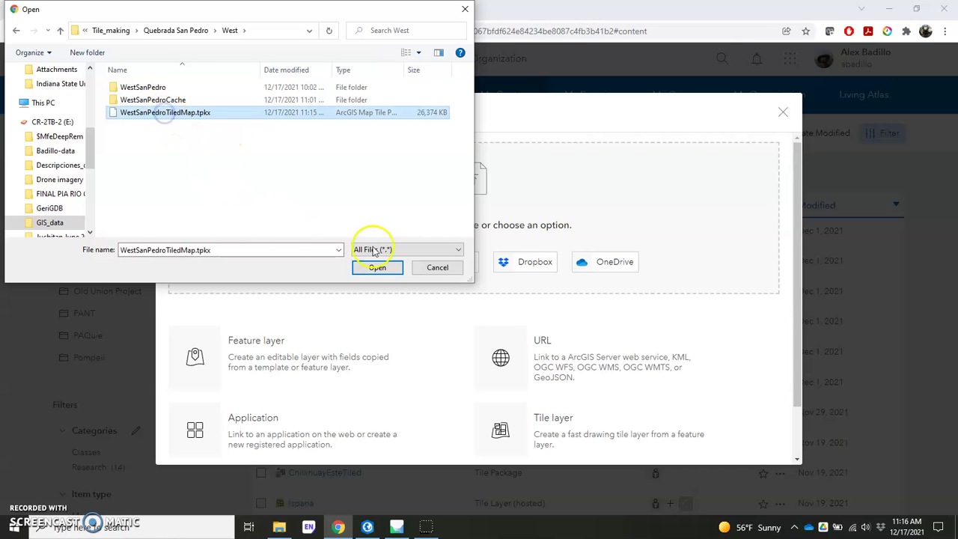
pyautogui.click(380, 270)
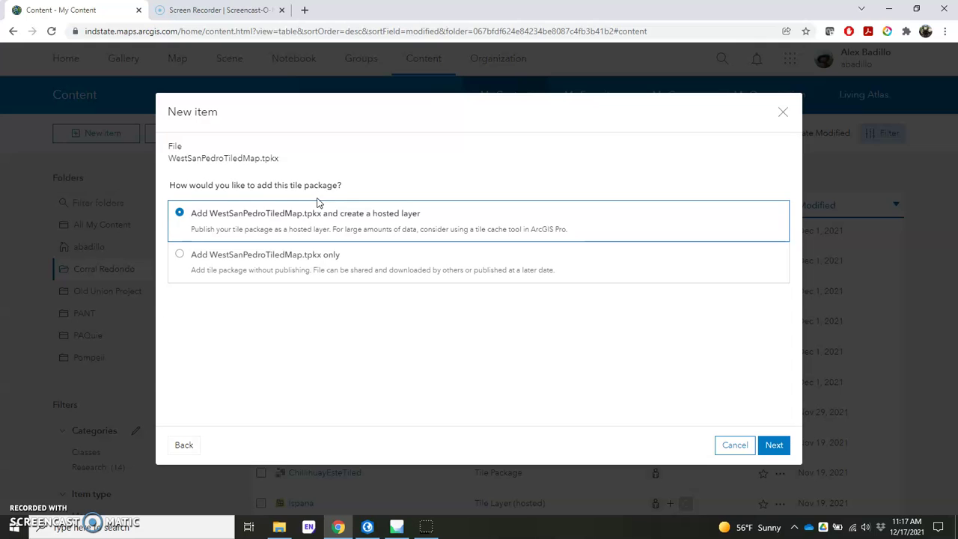
# Title the item West San Pedro-ortho and assign it the Research category.
pyautogui.click(774, 445)
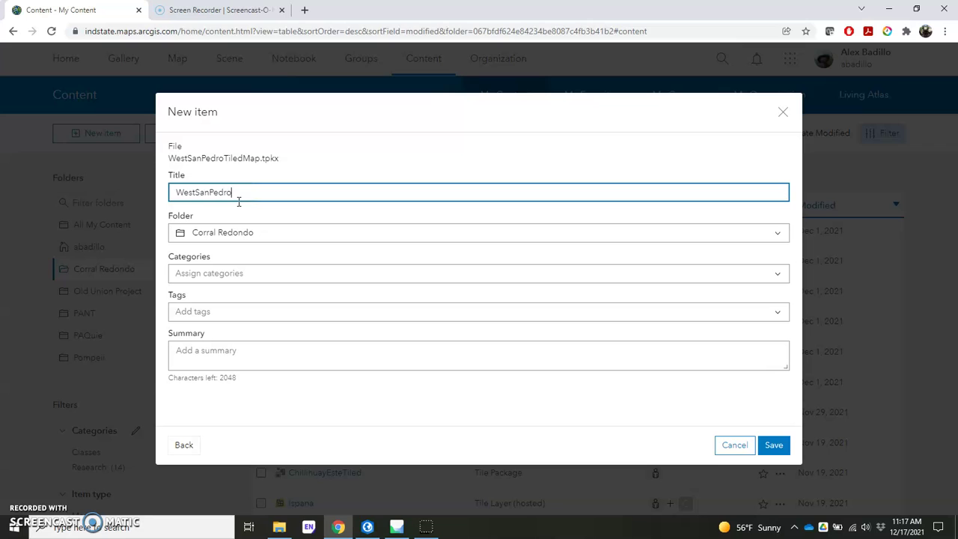
pyautogui.click(198, 192)
pyautogui.click(247, 193)
pyautogui.click(173, 234)
pyautogui.click(220, 272)
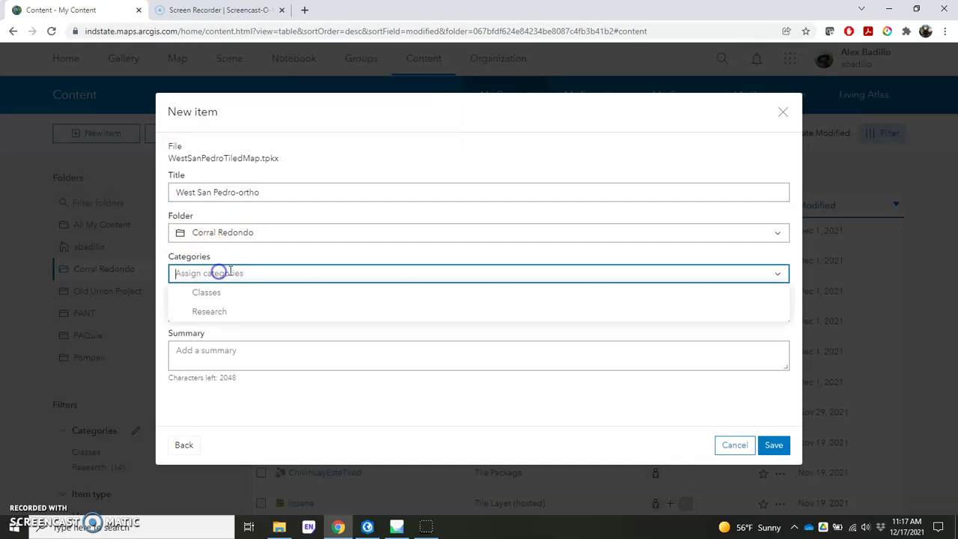
pyautogui.click(216, 313)
pyautogui.click(219, 355)
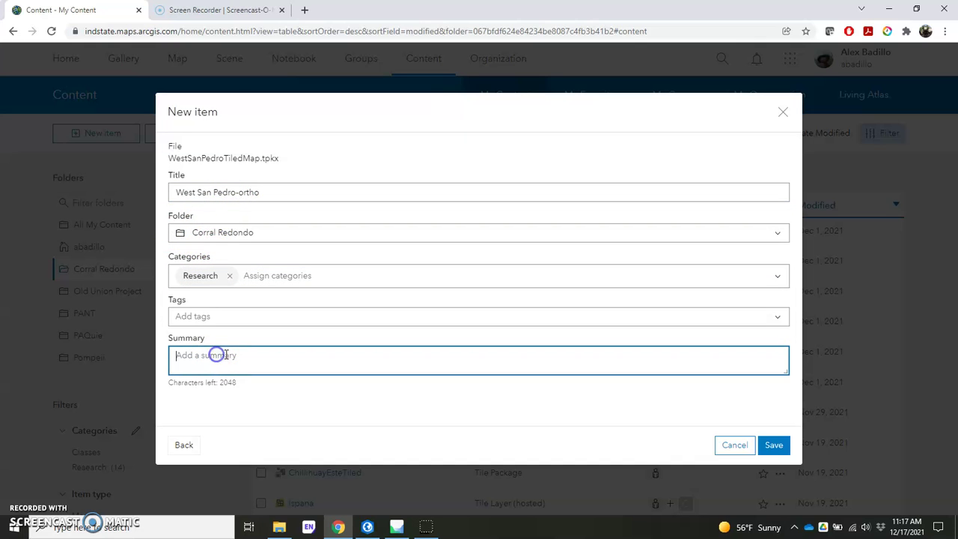
# Tag the item UAV, Peru and Ocona Valley.
pyautogui.click(197, 313)
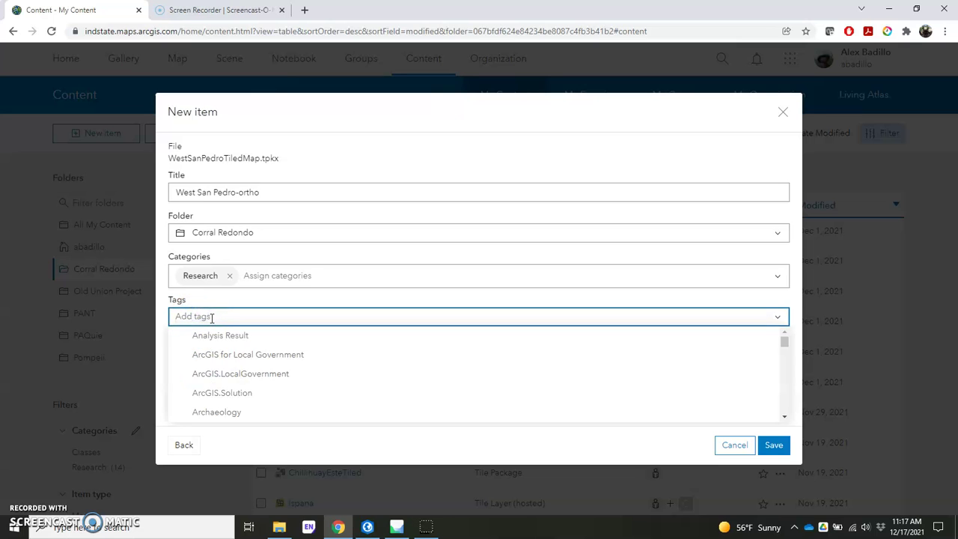
pyautogui.write('uav')
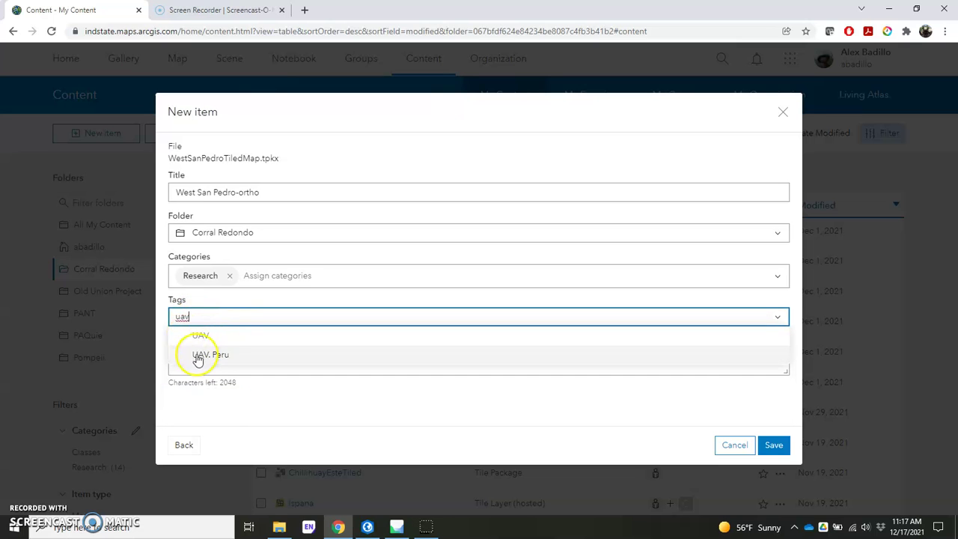
pyautogui.click(212, 337)
pyautogui.write('per')
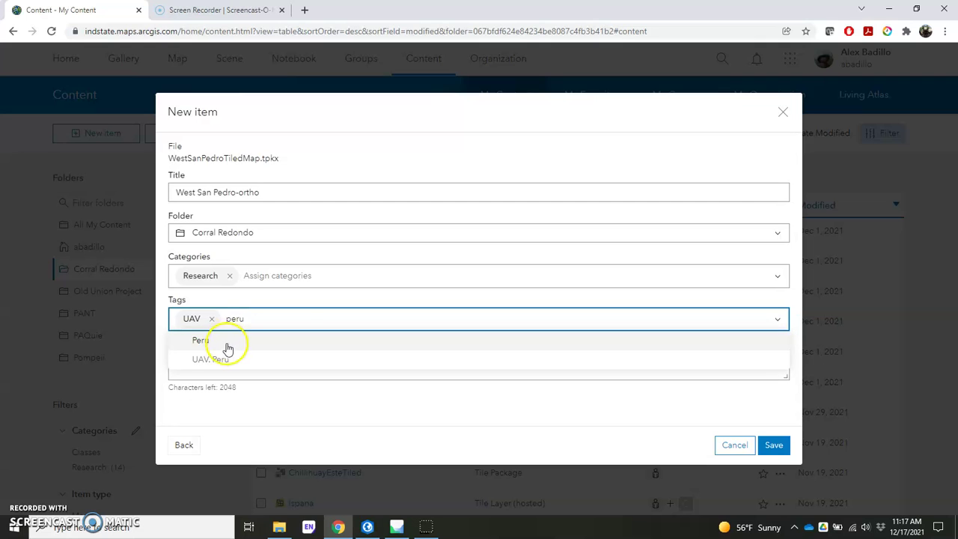
pyautogui.write('u')
pyautogui.click(224, 342)
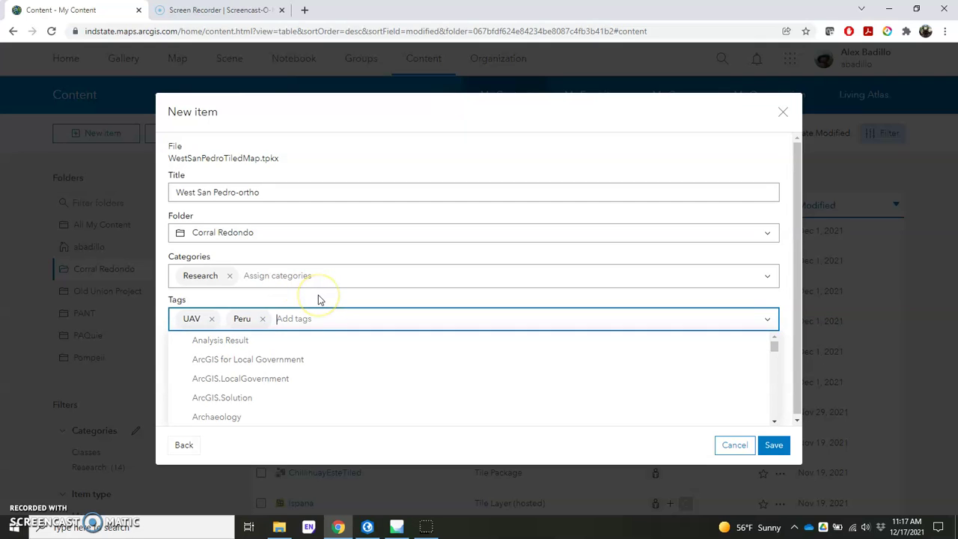
pyautogui.write('UAV')
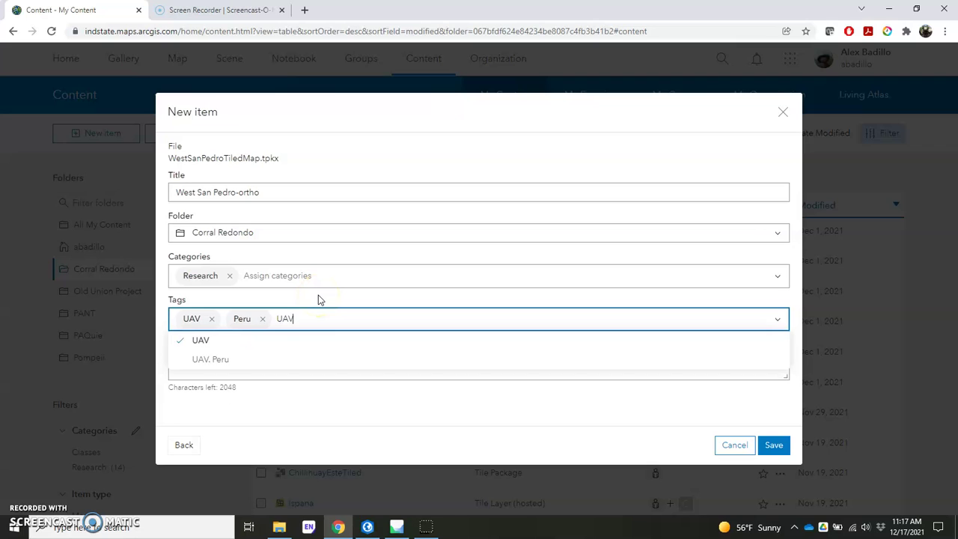
pyautogui.press('BackSpace')
pyautogui.press('BackSpace')
pyautogui.press('BackSpace')
pyautogui.press('BackSpace')
pyautogui.write('Peru')
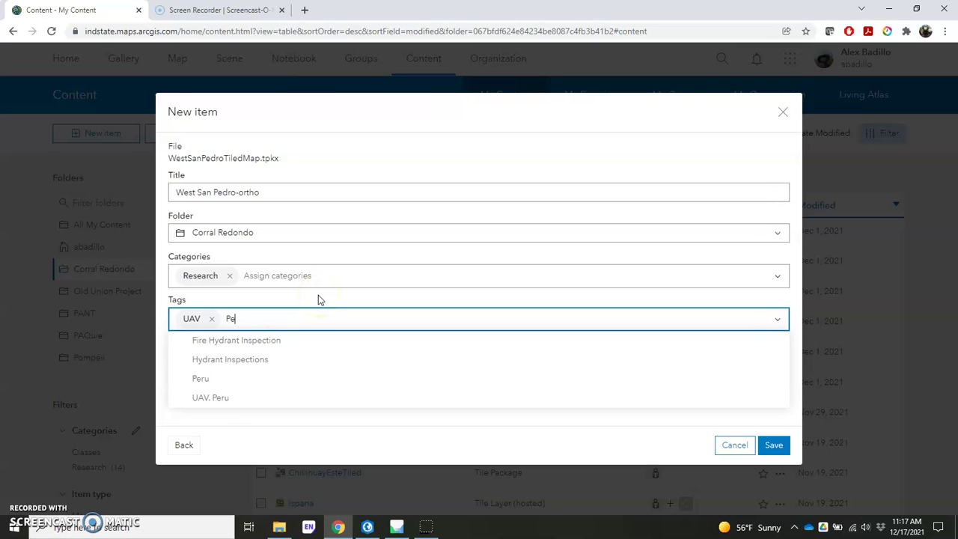
pyautogui.click(275, 346)
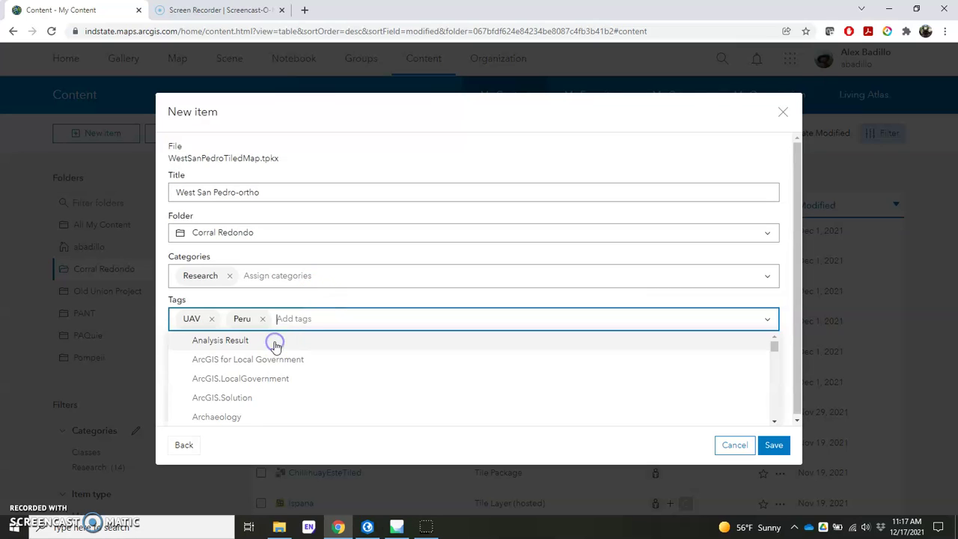
pyautogui.write('Oc')
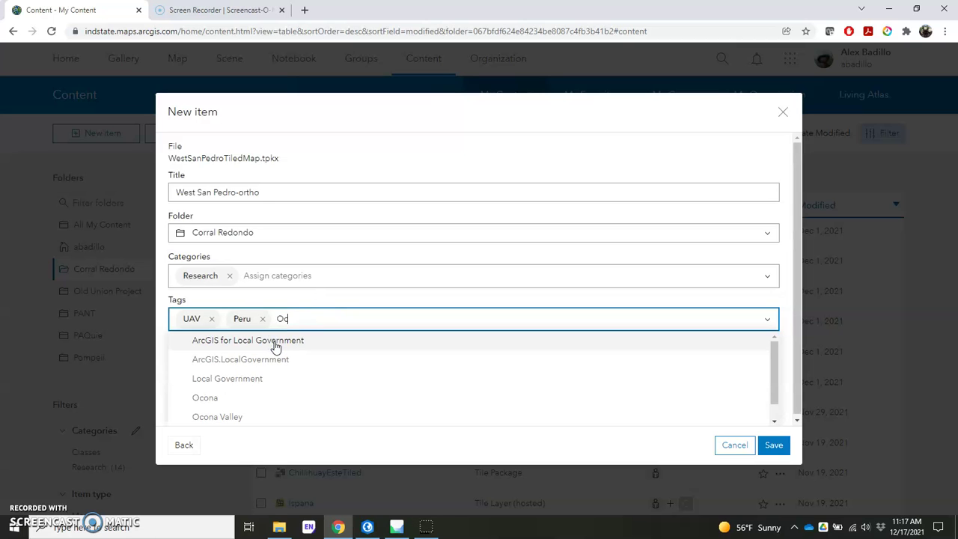
pyautogui.click(252, 416)
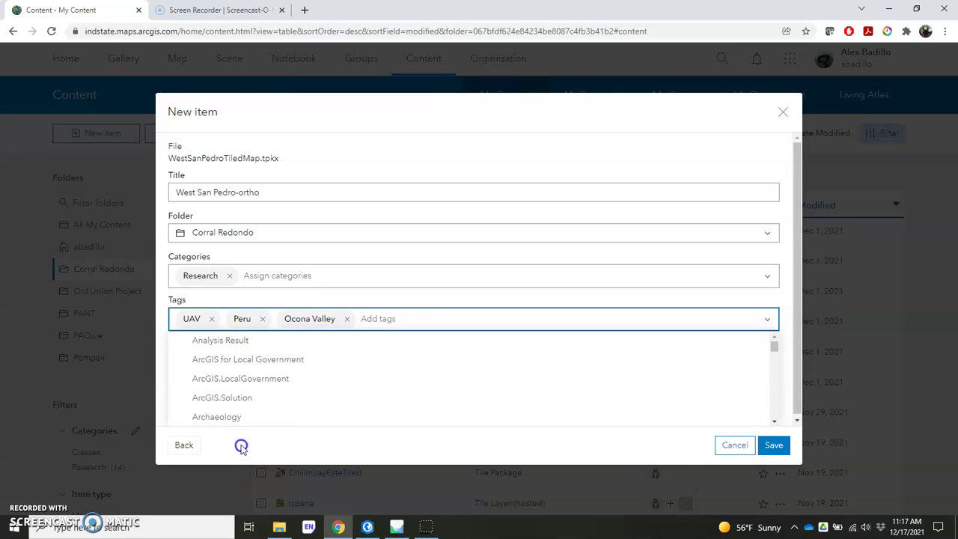
pyautogui.click(241, 447)
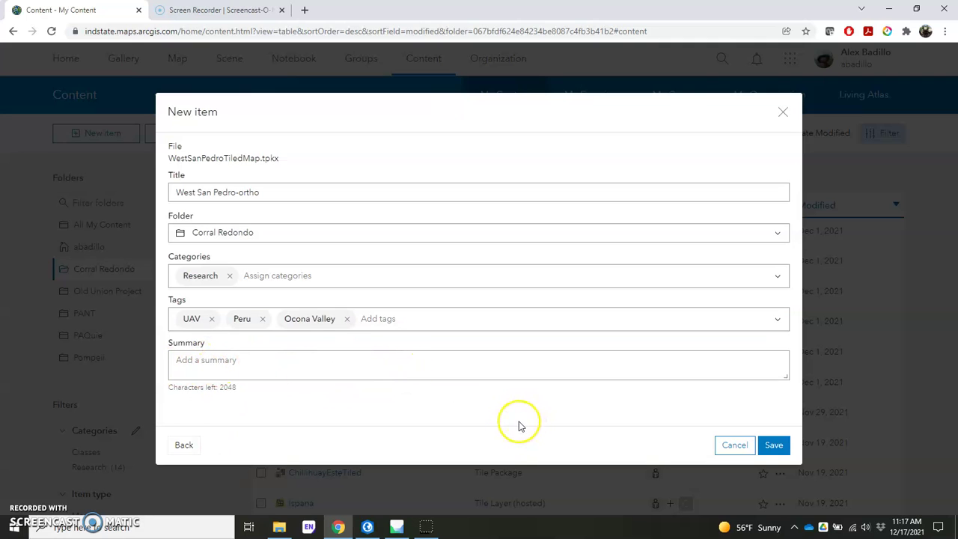
# Save the West San Pedro-ortho item, wait for the upload, and return to Content.
pyautogui.click(775, 445)
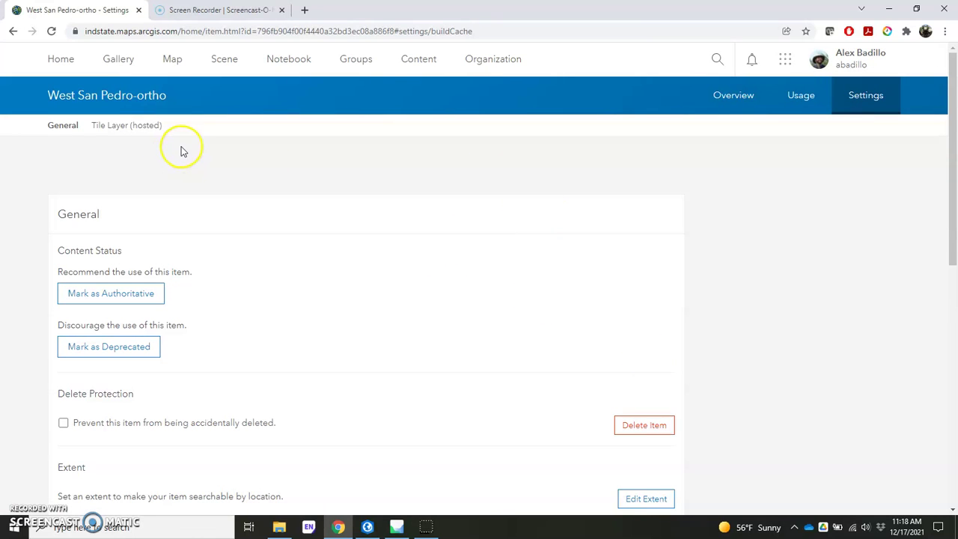
pyautogui.click(419, 58)
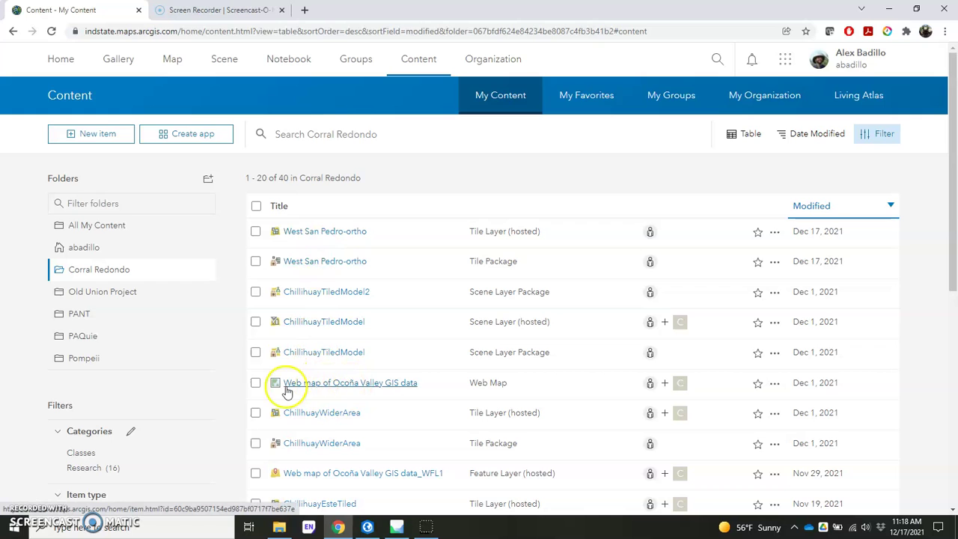
# Open the Ocoña Valley web map and browse your own content for layers to add.
pyautogui.click(362, 385)
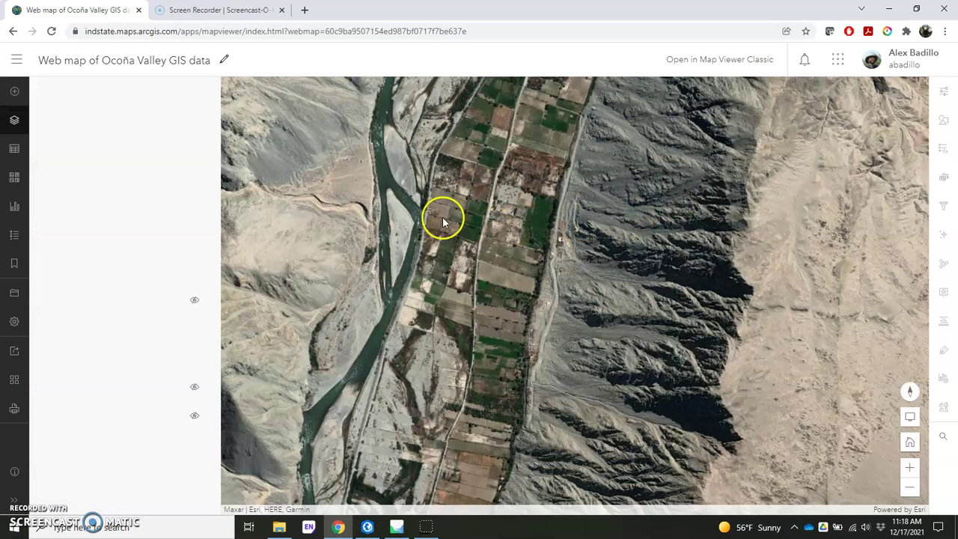
pyautogui.click(17, 91)
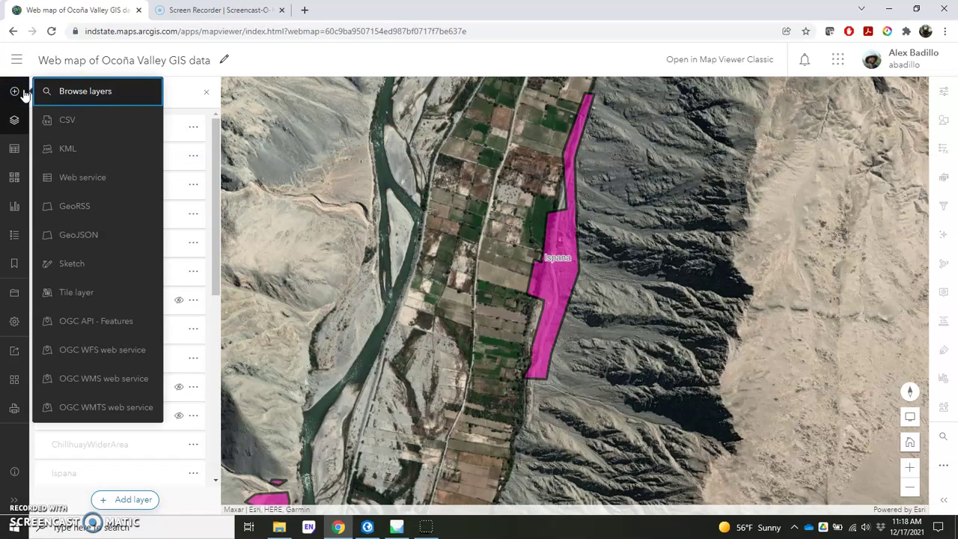
pyautogui.click(66, 94)
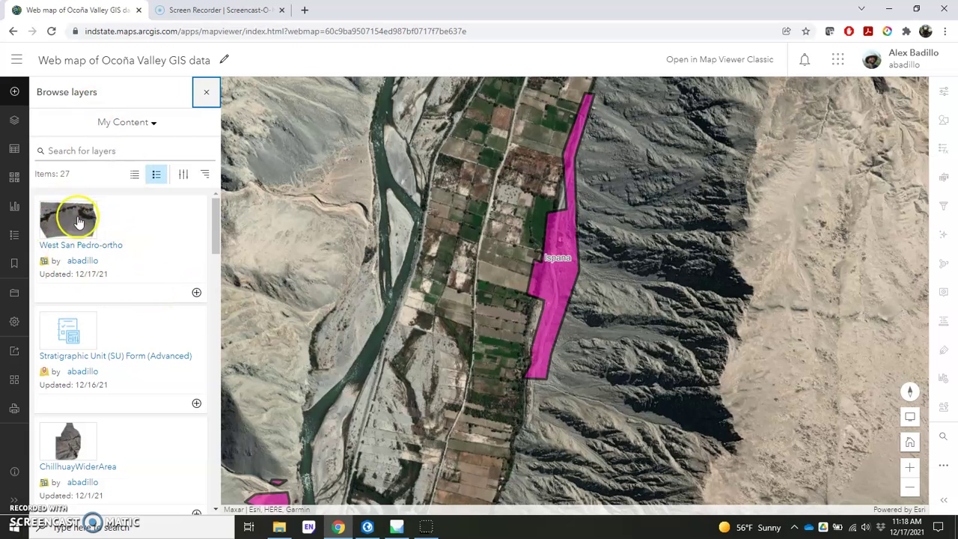
# Add the West San Pedro-ortho layer from Browse layers to the Ocoña Valley web map.
pyautogui.click(197, 294)
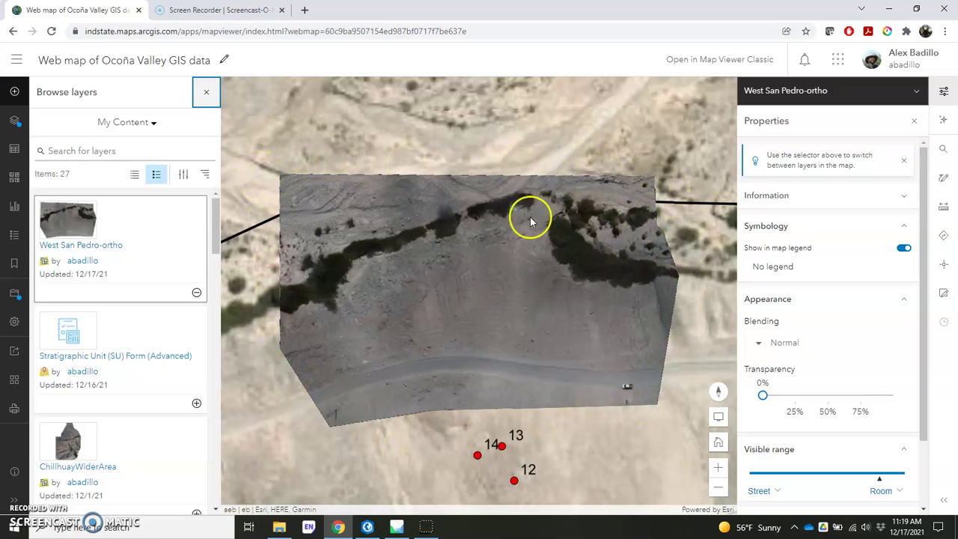
pyautogui.scroll(5, 464, 333)
pyautogui.scroll(3, 377, 244)
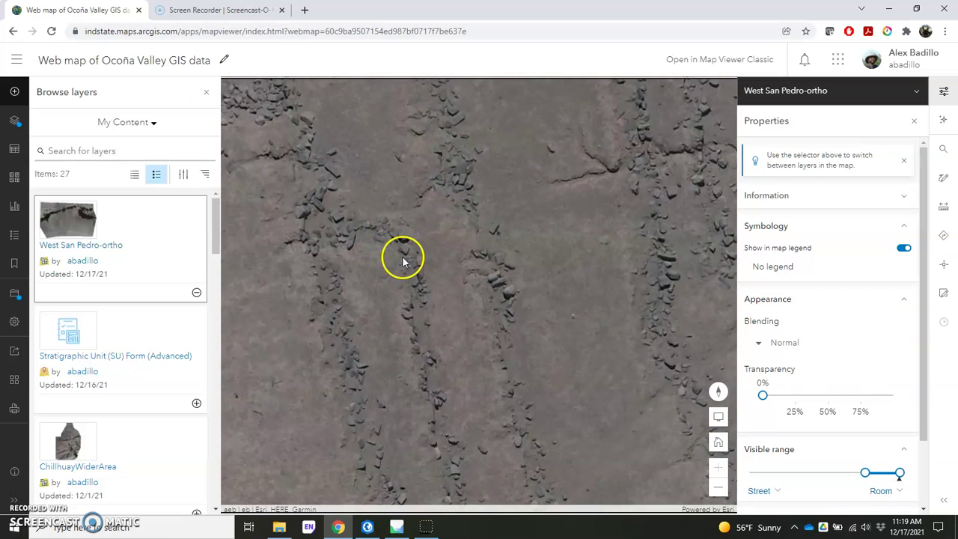
pyautogui.scroll(-3, 399, 257)
pyautogui.scroll(-4, 401, 262)
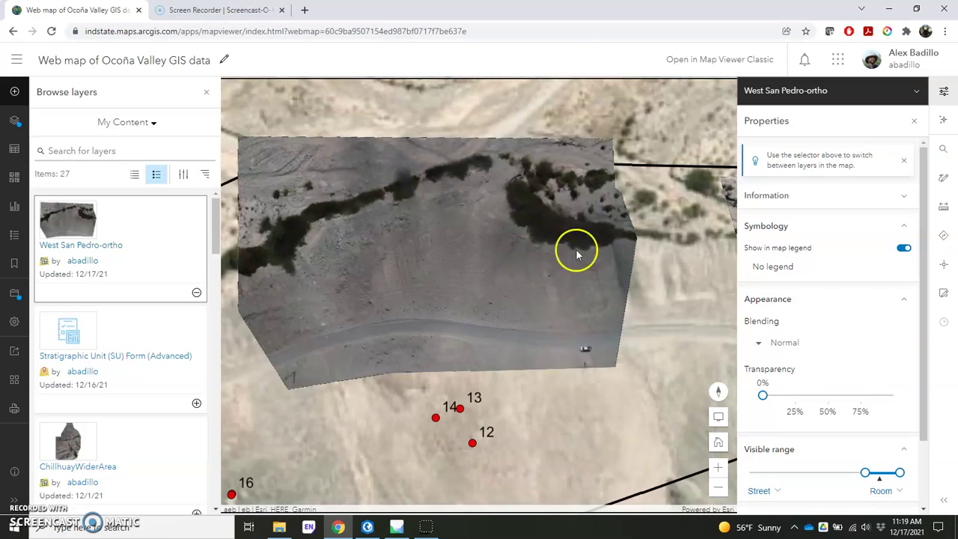
# Show the West San Pedro-ortho layer's effects list and recentre the map on the orthomosaic.
pyautogui.scroll(-2, 824, 277)
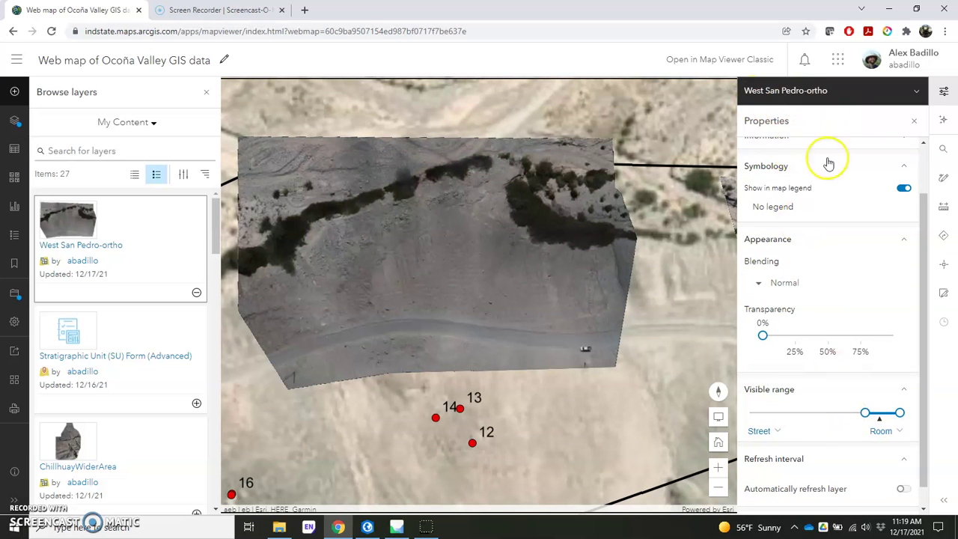
pyautogui.scroll(2, 827, 217)
pyautogui.click(944, 122)
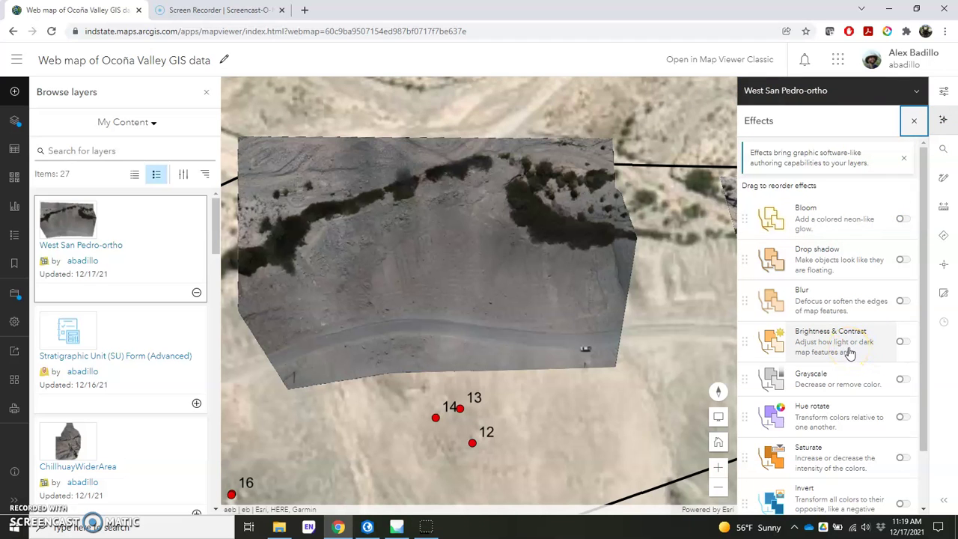
pyautogui.moveTo(449, 263); pyautogui.dragTo(448, 291)
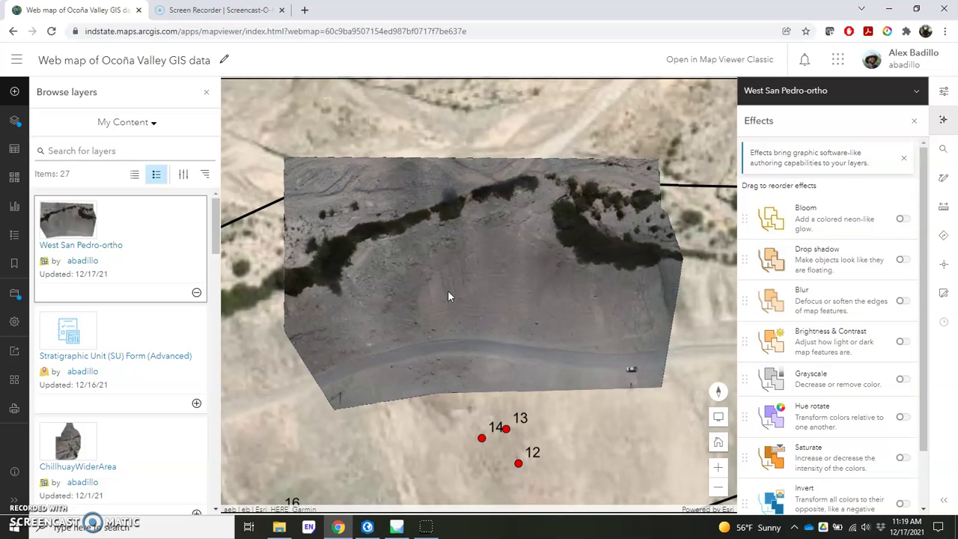